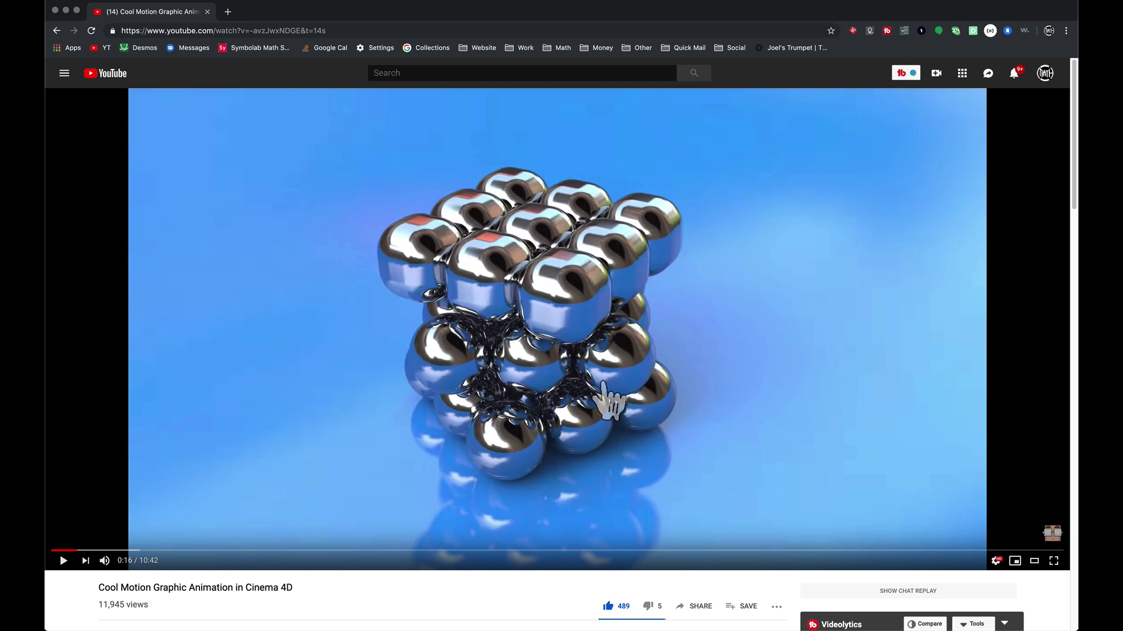
scroll(152, 529, "down", 3)
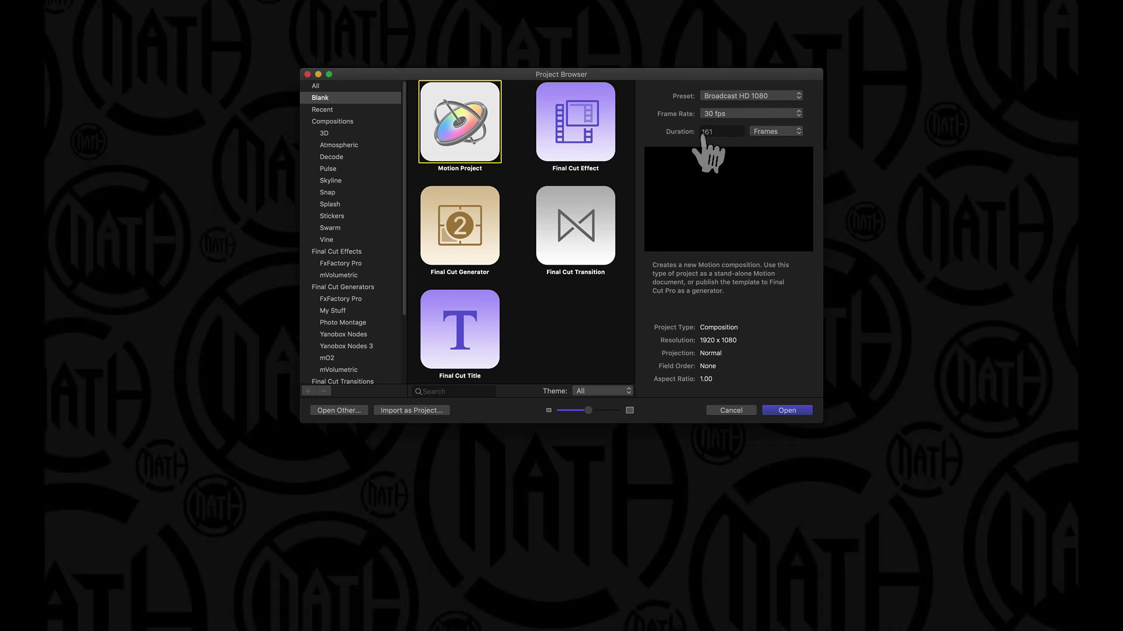
- Create a blank Motion Project with the Broadcast HD 1080 preset, 30 fps and a 161-frame duration
left_click(787, 411)
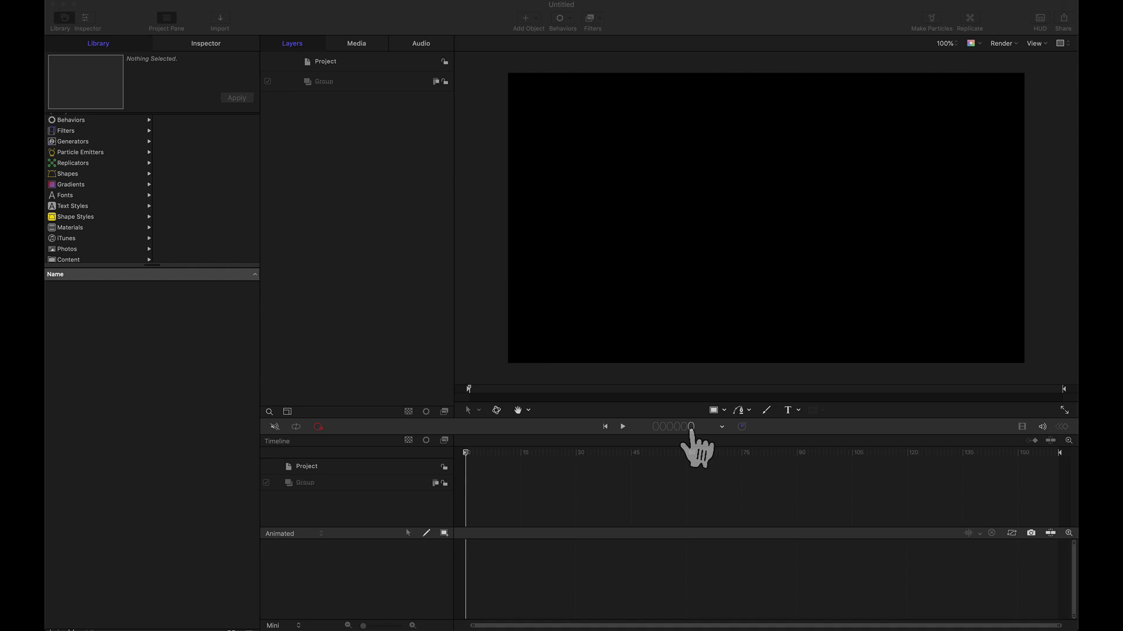
- Scrub the empty timeline to its final frame and return the playhead to the start
left_click(1001, 464)
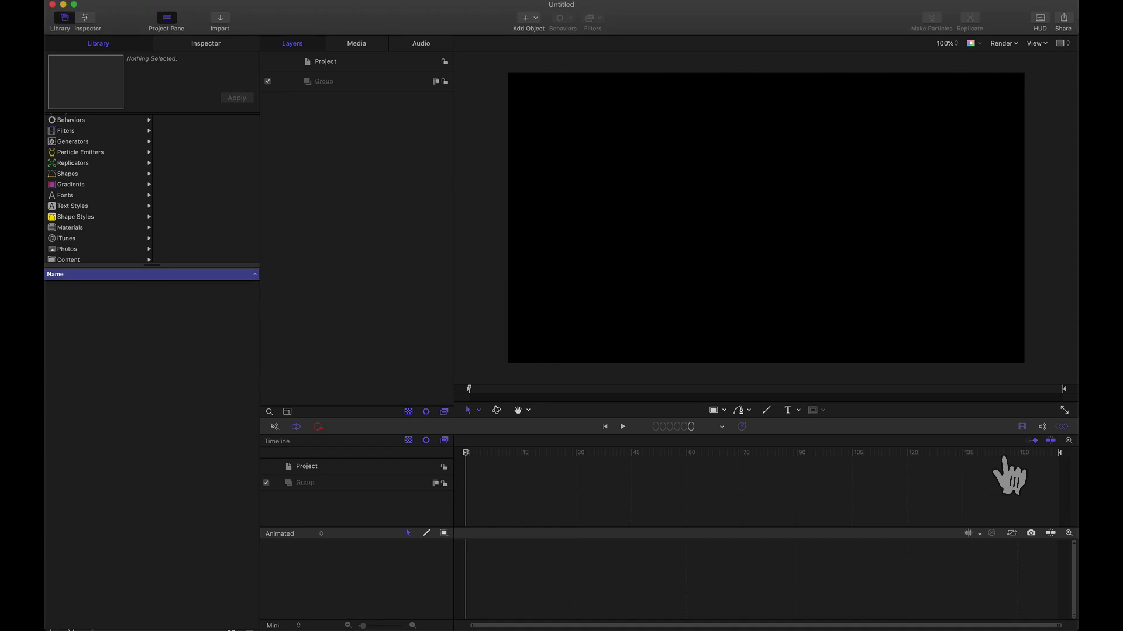
left_click_drag(1005, 458, 1061, 455)
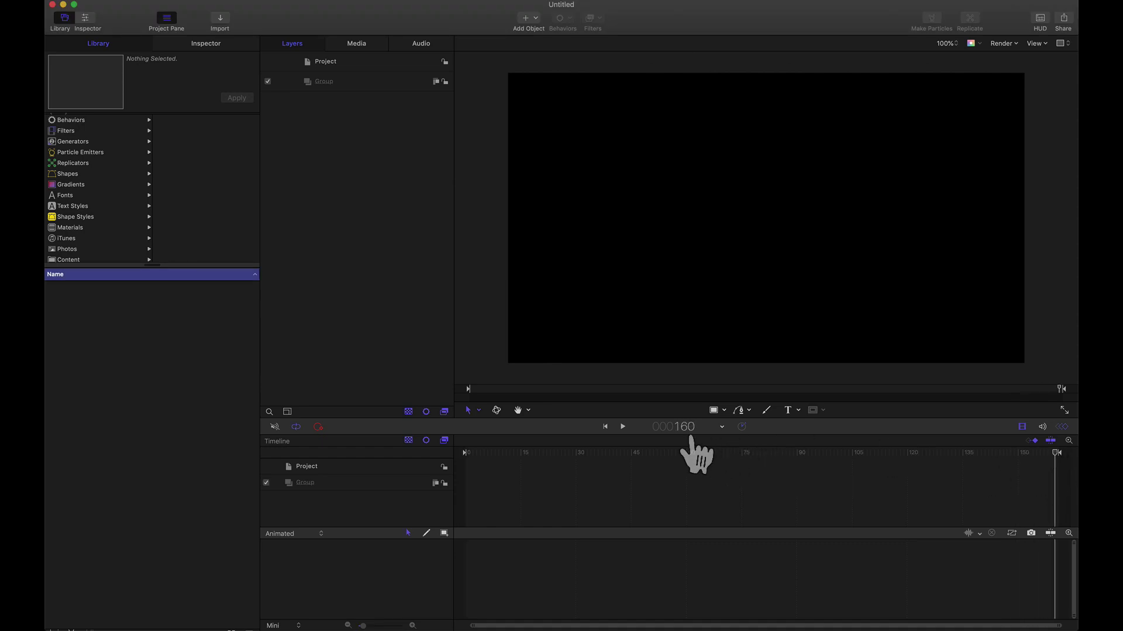
left_click_drag(466, 453, 444, 459)
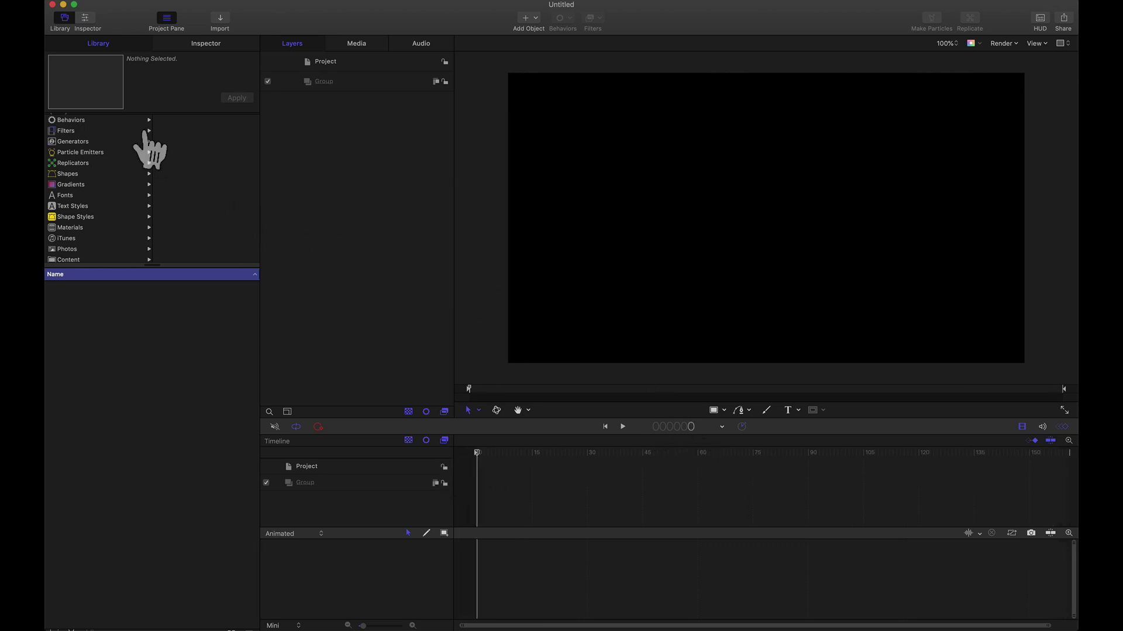
- Review the Time preferences, including the time display and frame numbering settings
left_click(76, 5)
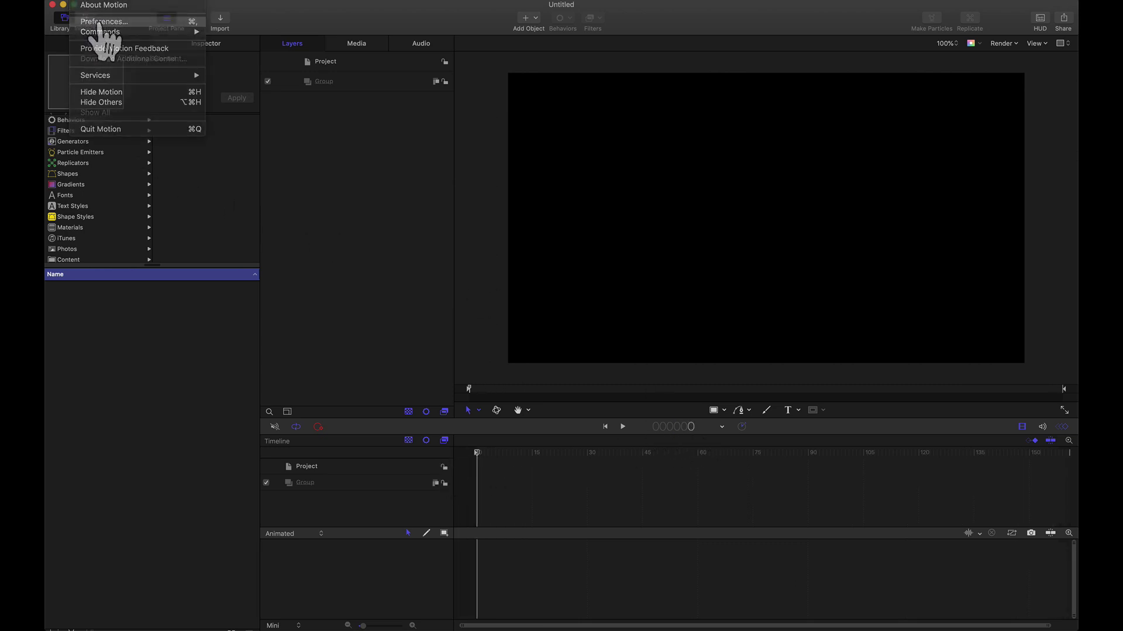
left_click(94, 23)
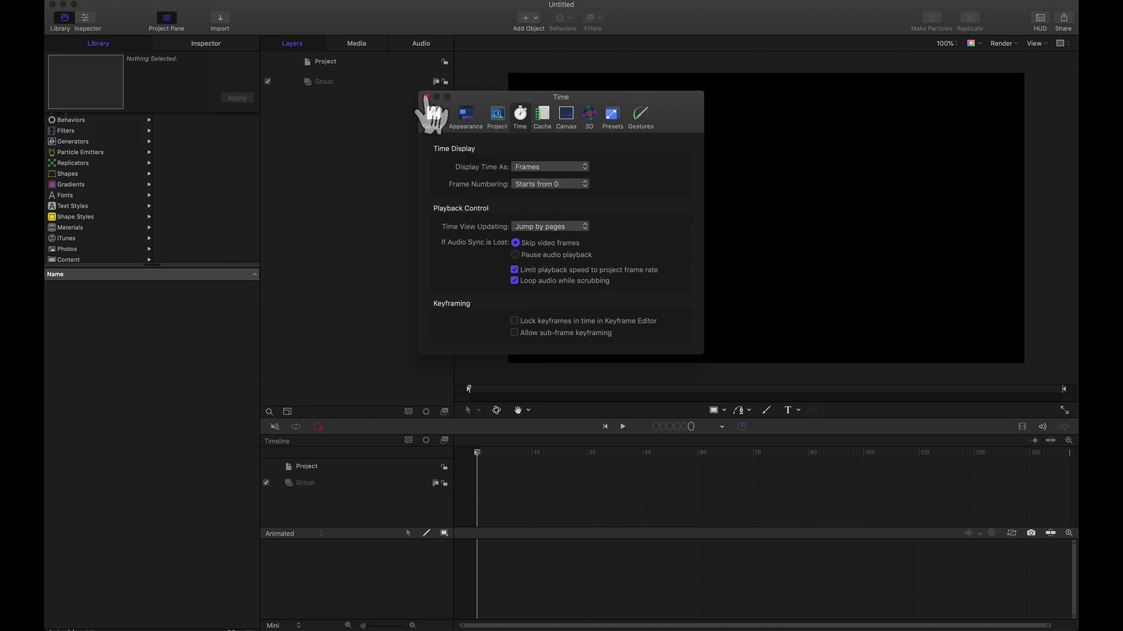
left_click(426, 97)
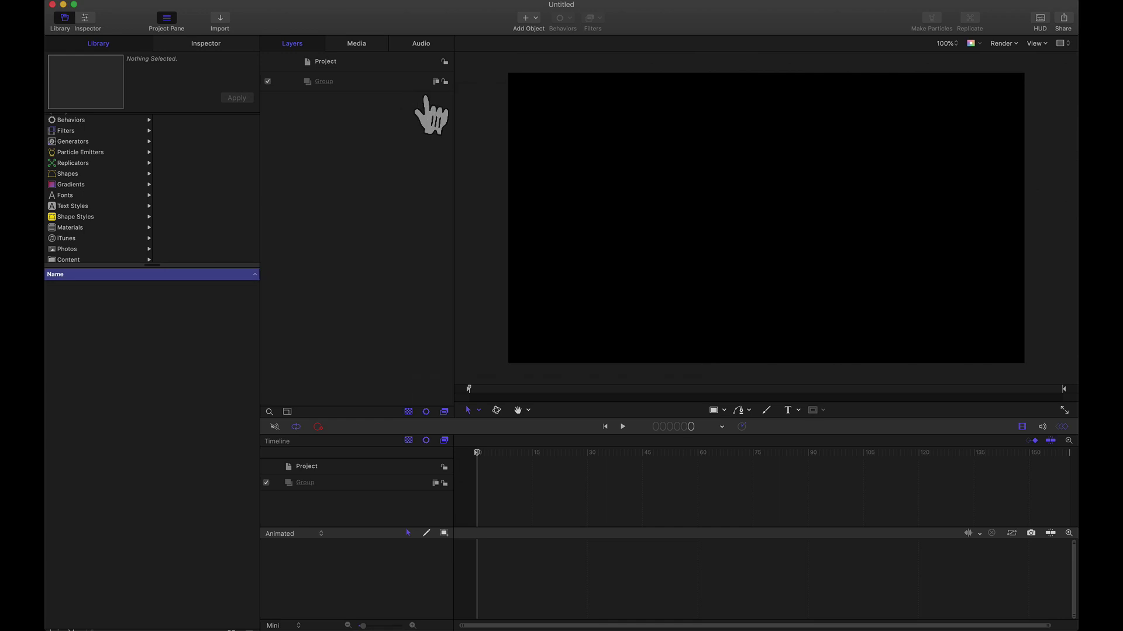
- Add an mO2 generator to the project and switch its on-canvas editing mode to Control
left_click(529, 24)
mouse_move(576, 126)
mouse_move(665, 143)
left_click(771, 143)
right_click(628, 193)
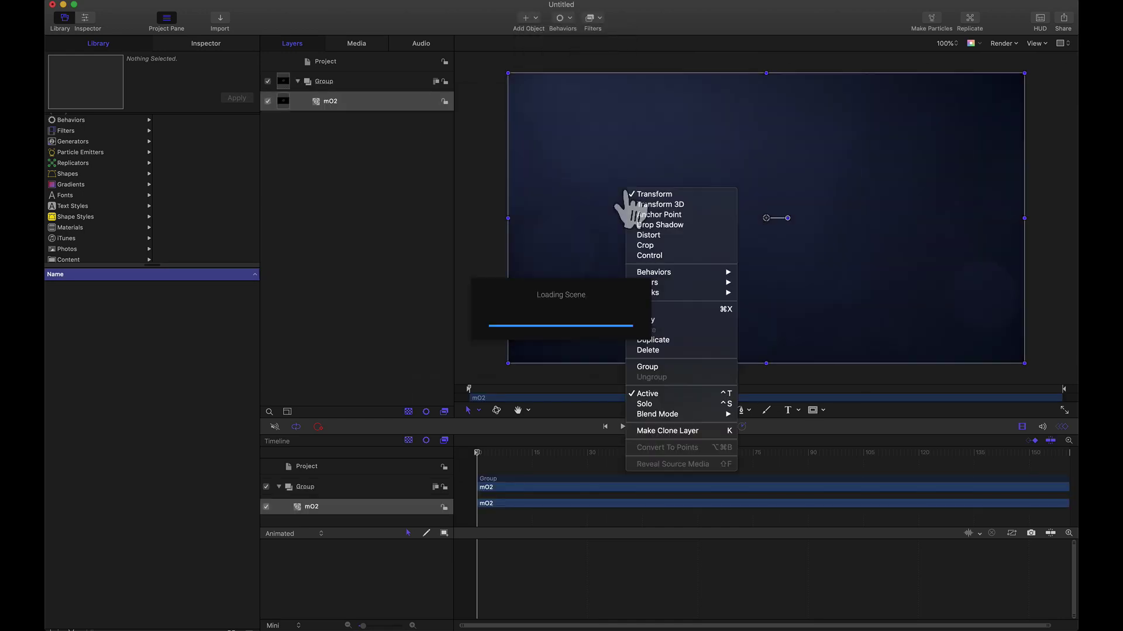
left_click(649, 255)
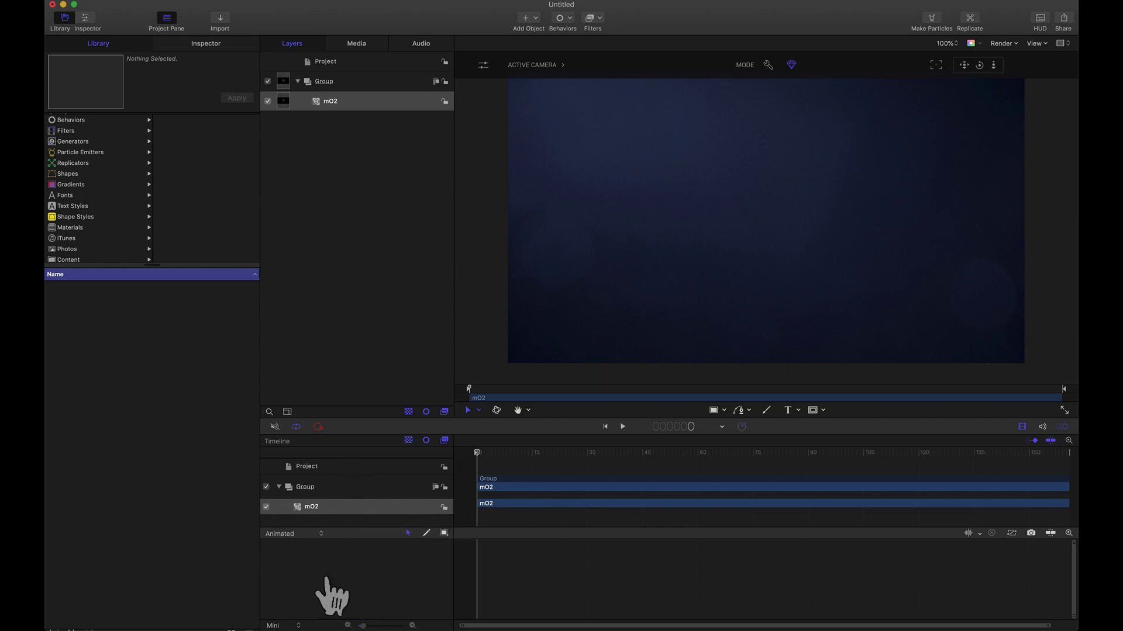
- Add a cube model to the mO2 generator's scene
left_click(205, 44)
left_click(84, 400)
mouse_move(175, 435)
left_click(240, 468)
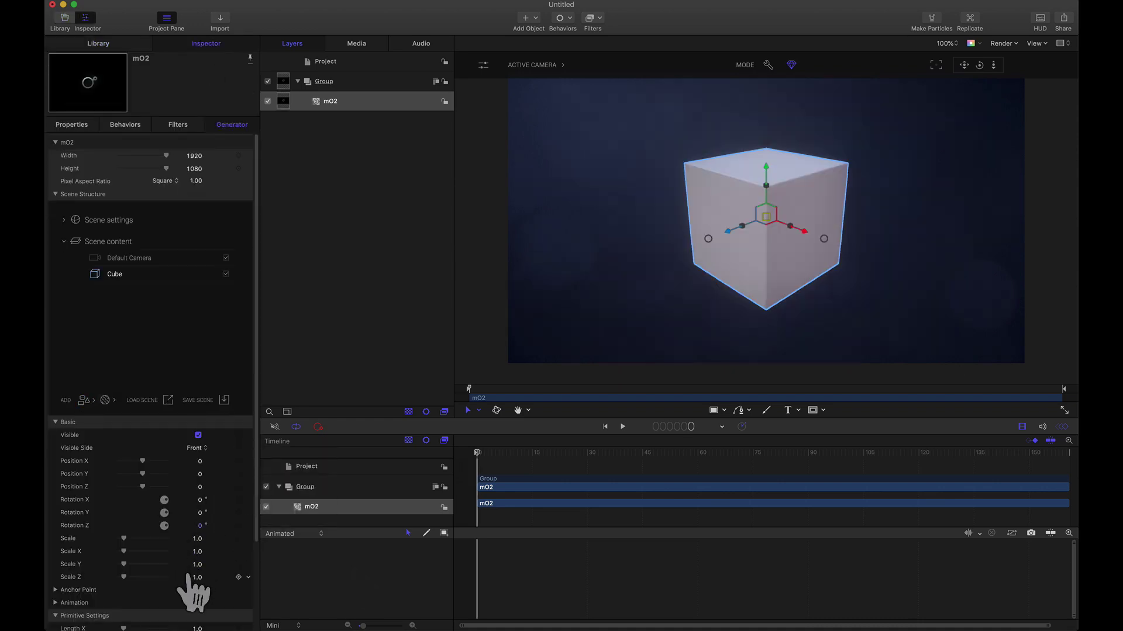
- Set the cube's rounding to a radius of 0.5 with 10 segments
scroll(193, 594, "down", 5)
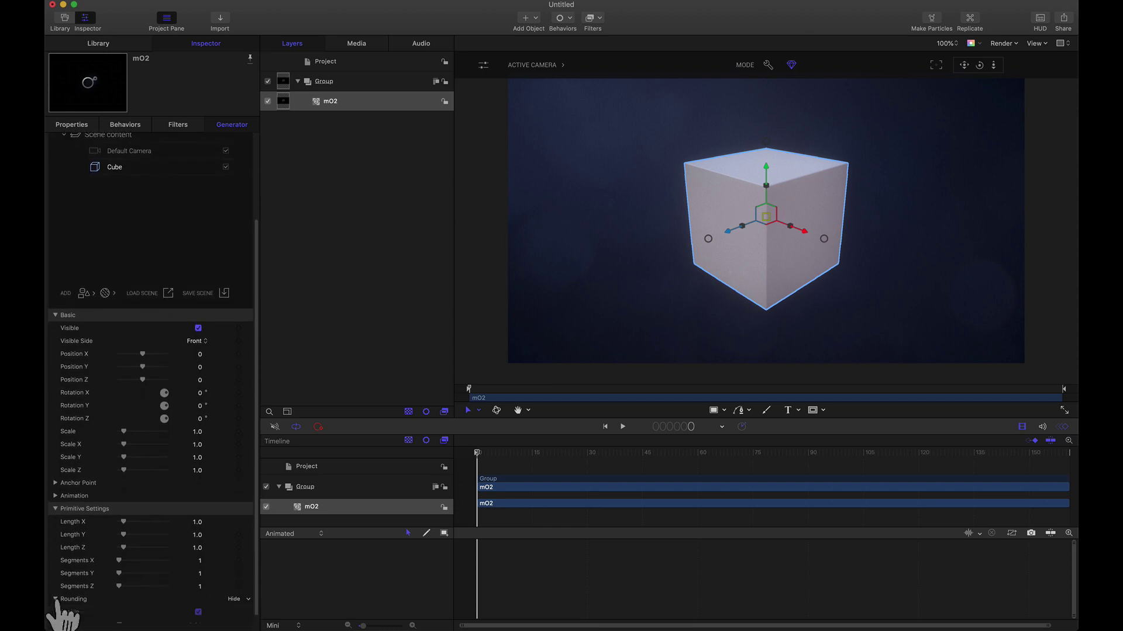
left_click(112, 598)
left_click_drag(117, 596, 152, 605)
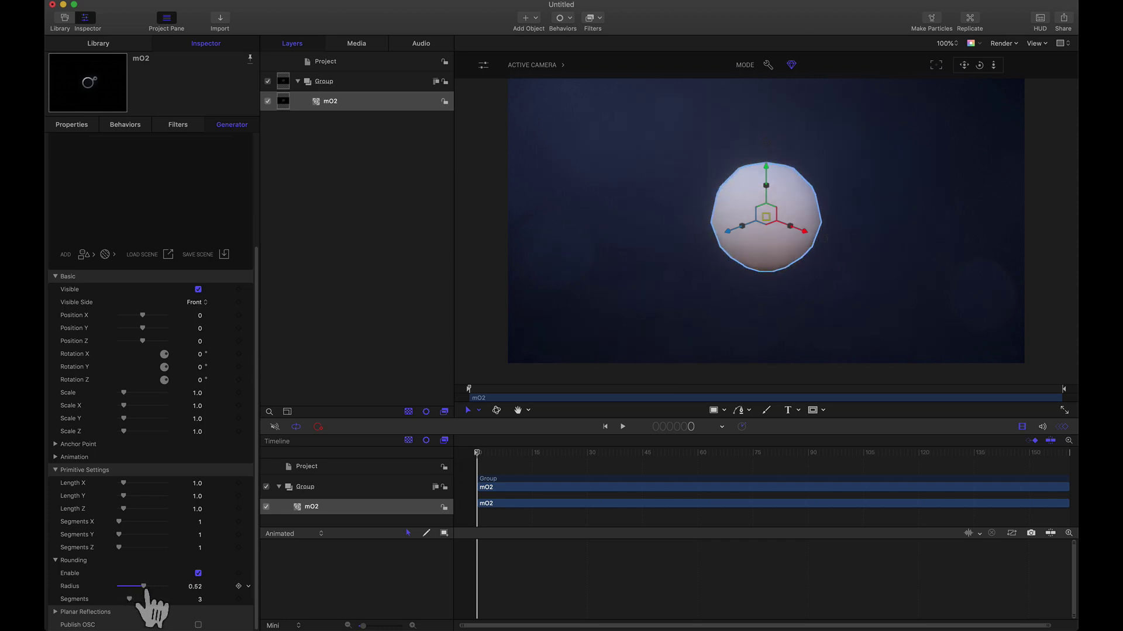
left_click(191, 587)
type(".")
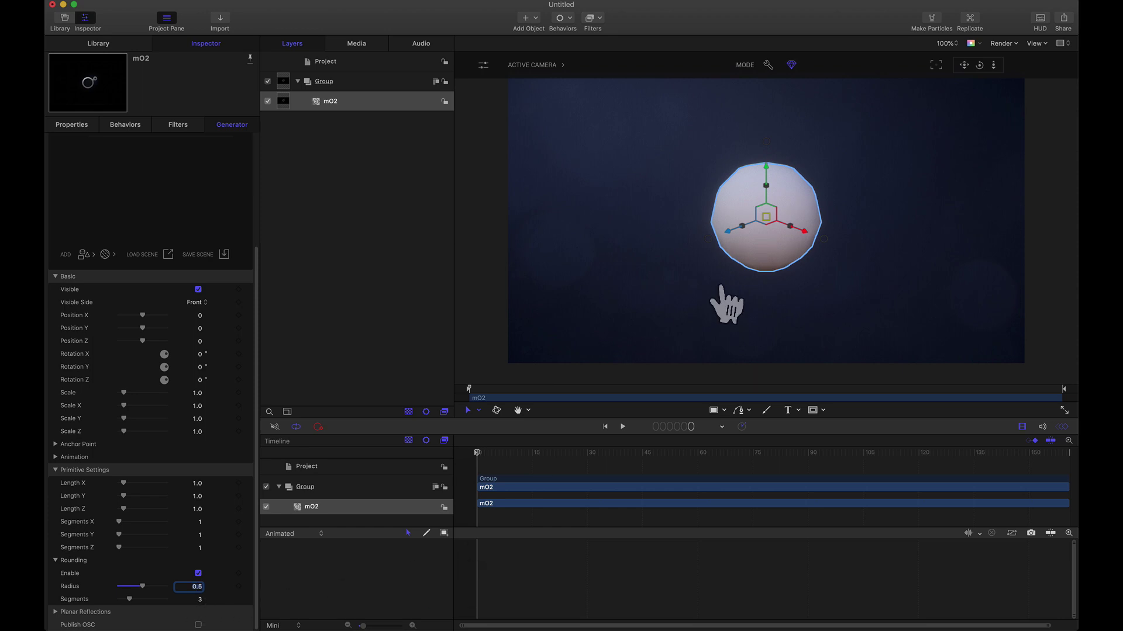
left_click_drag(130, 599, 194, 603)
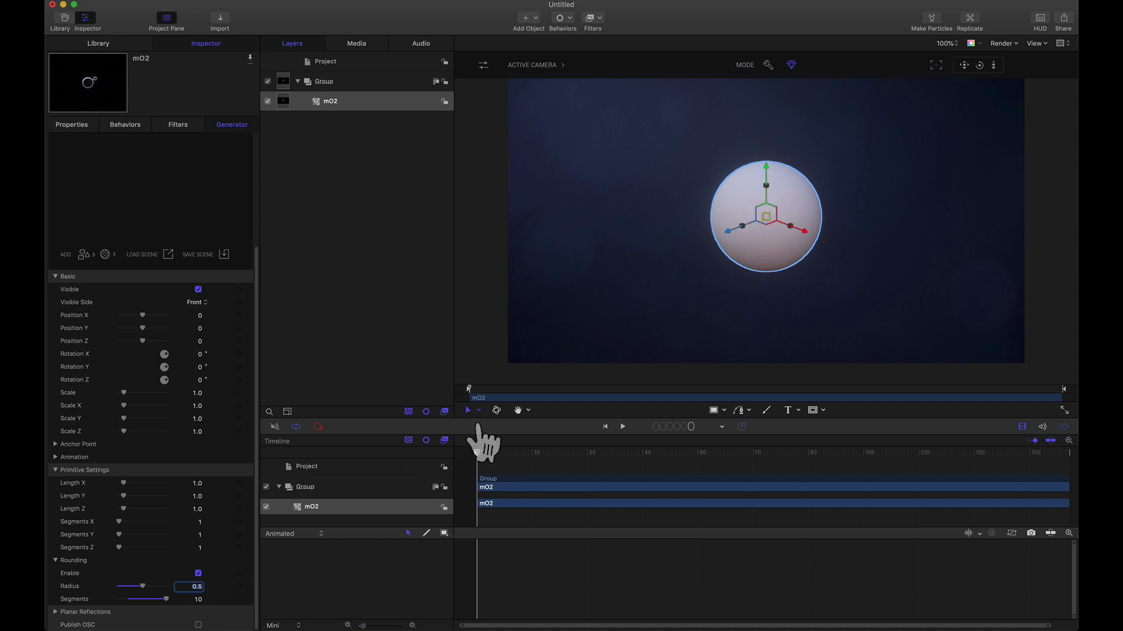
- Set the cube's rounding radius to 0.1 and keyframe it at frame 0
left_click(194, 586)
type("0")
key("Return")
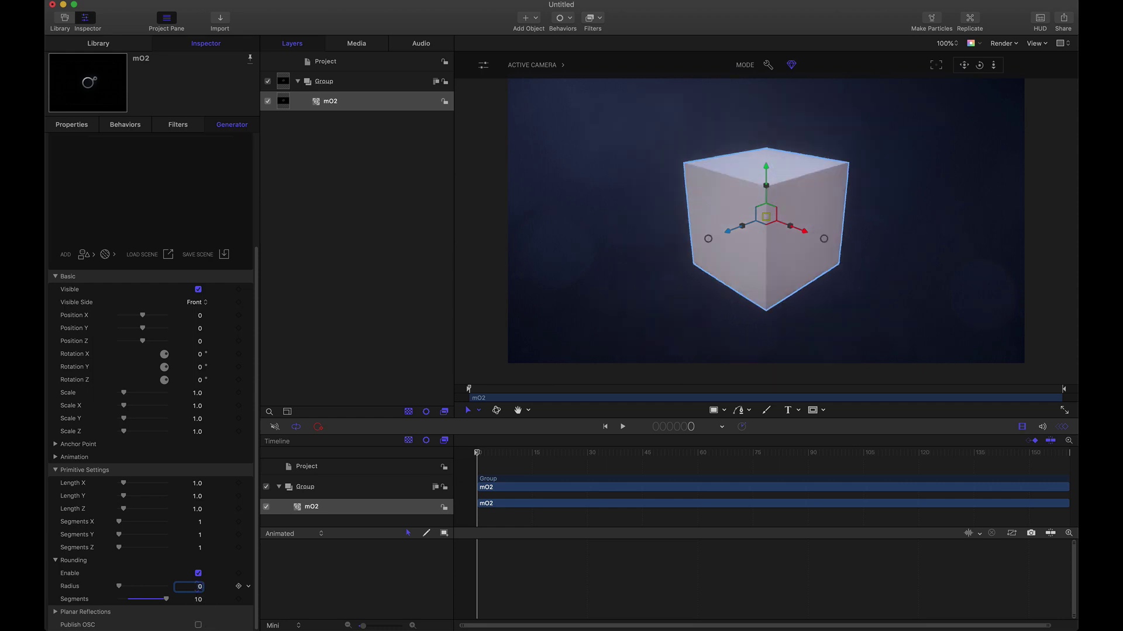
type(".1")
key("Return")
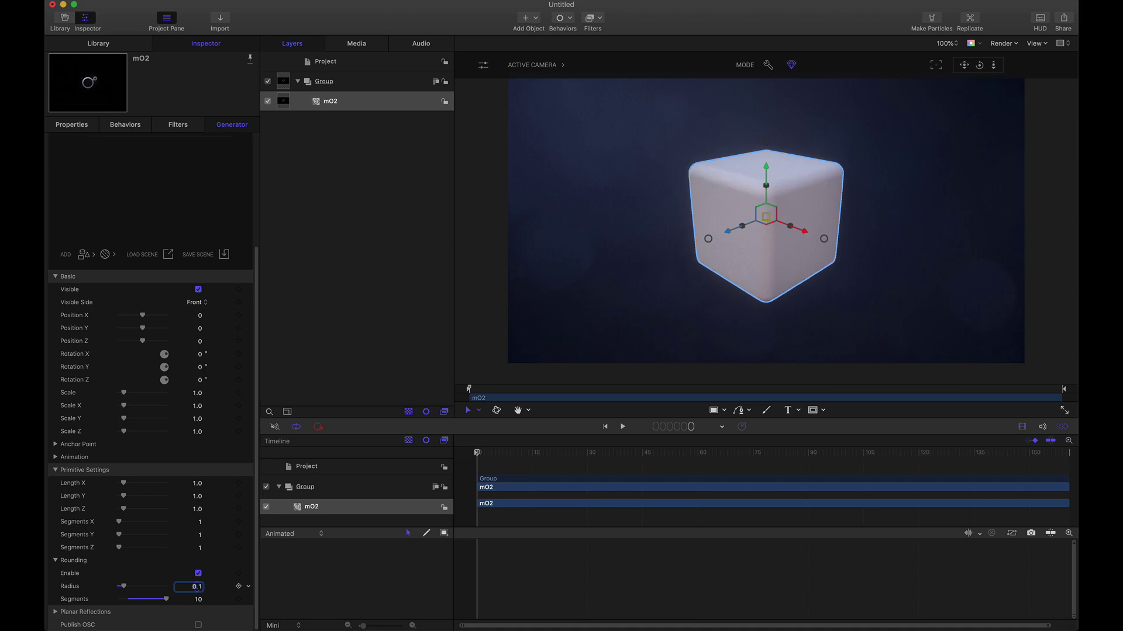
left_click(239, 587)
- Keyframe the cube's rounding radius at 0.5 on frame 20 and hold that value with a keyframe at frame 40
left_click(686, 428)
type("20")
key("Return")
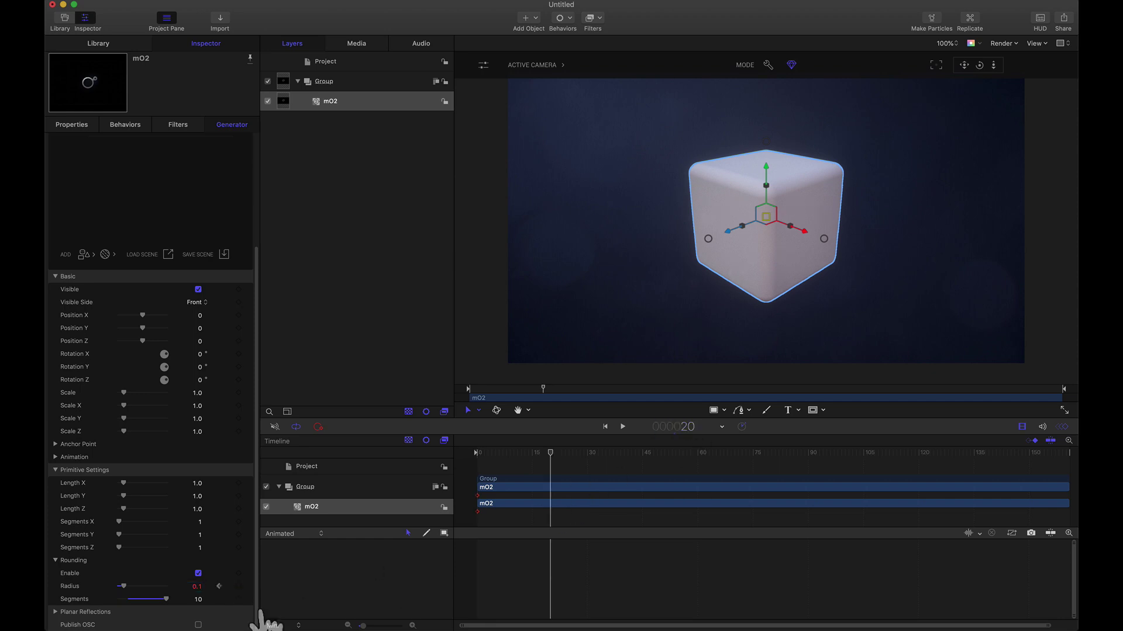
type("0.5")
key("Return")
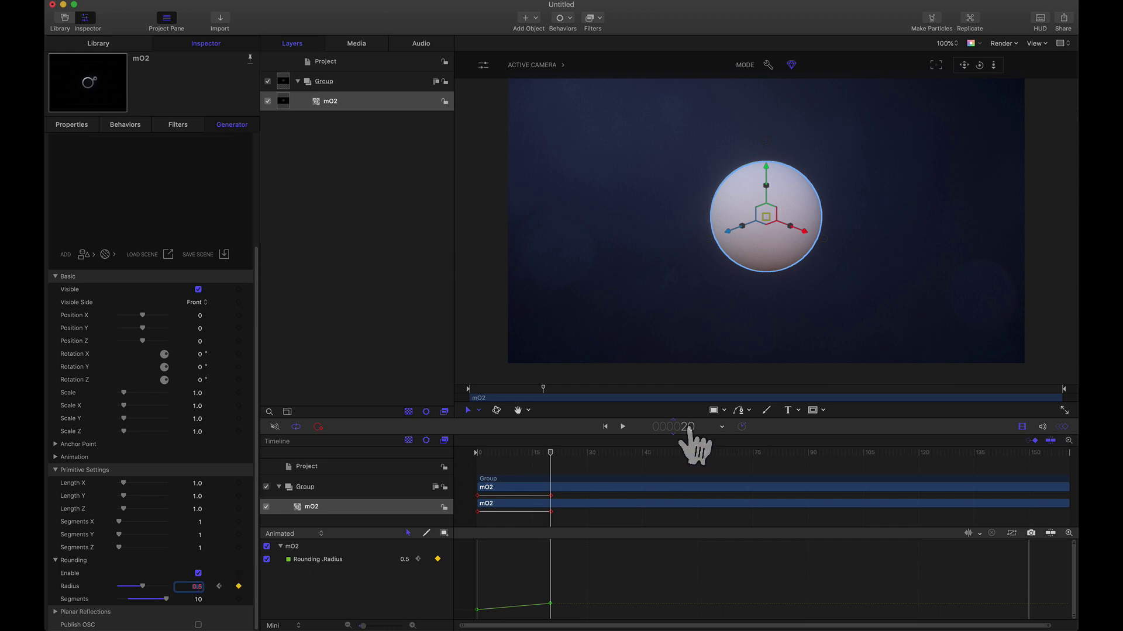
left_click(689, 428)
type("40")
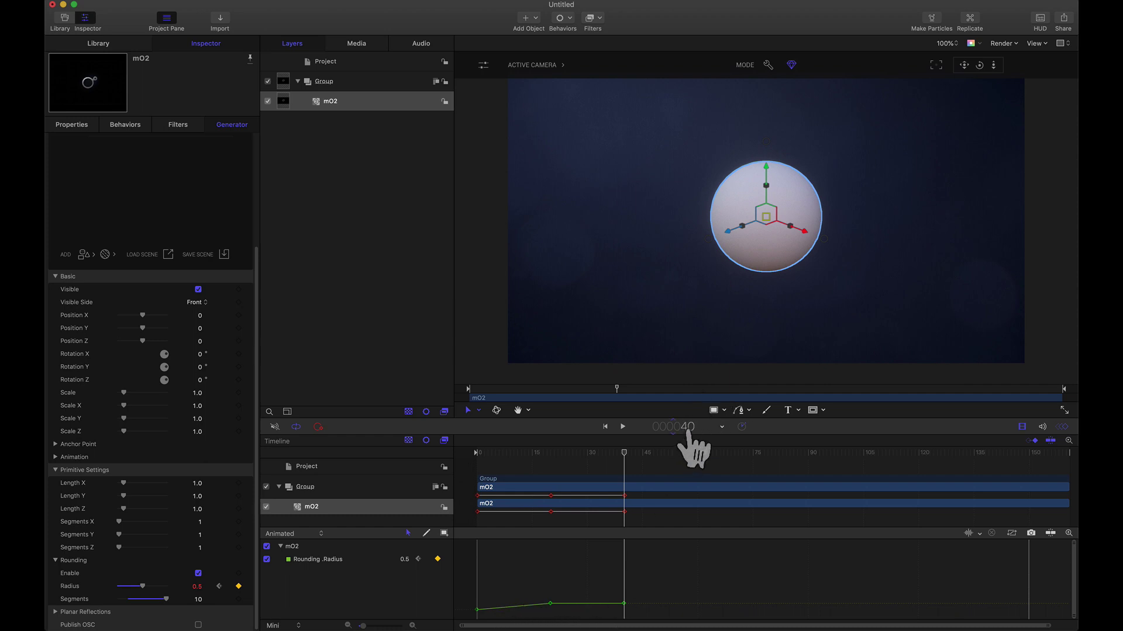
- Keyframe the rounding radius at 0.1 on frame 60 and hold it with another keyframe at frame 80
type("60")
key("Return")
key("BackSpace")
type("0.1")
key("Return")
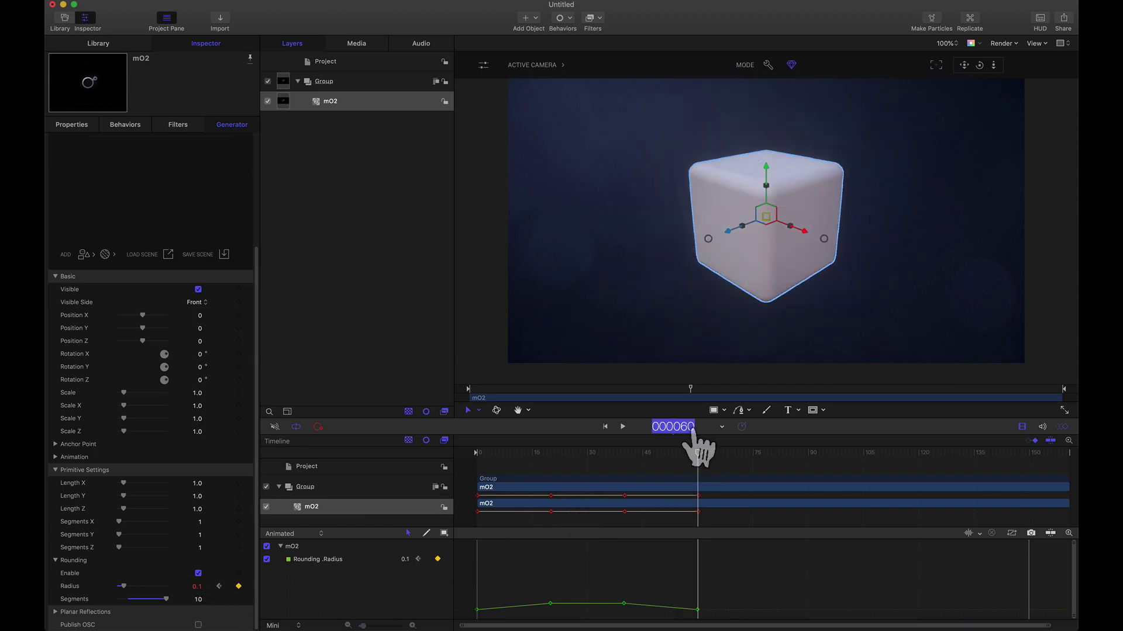
type("80")
key("Return")
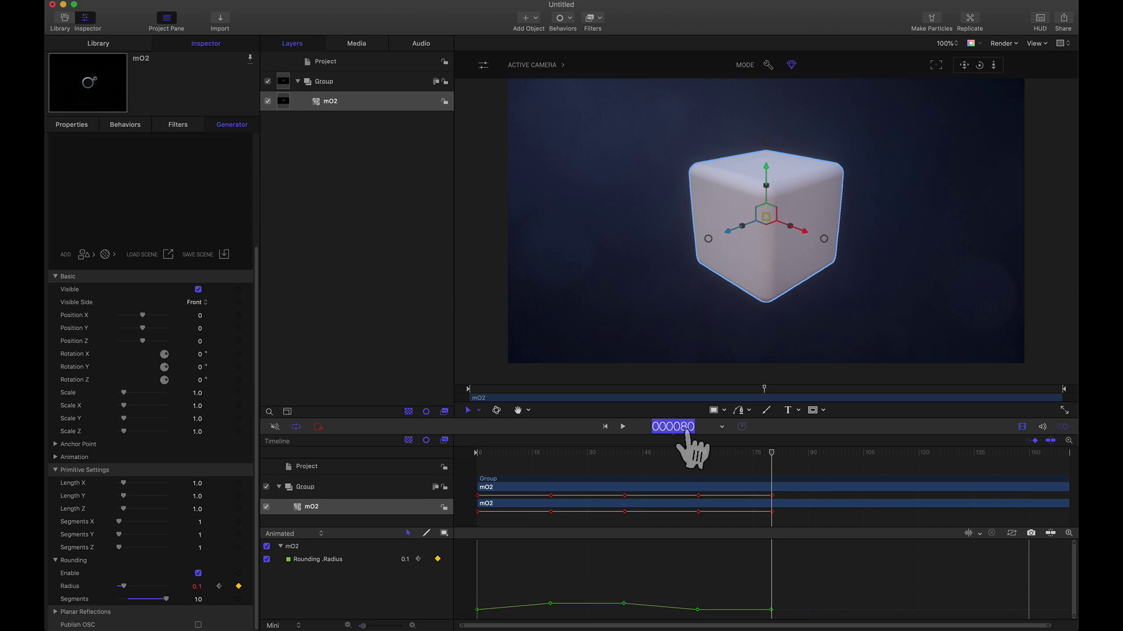
- Keyframe the rounding radius at 0.5 on frame 100 and hold it with another keyframe at frame 120
type("100")
key("Return")
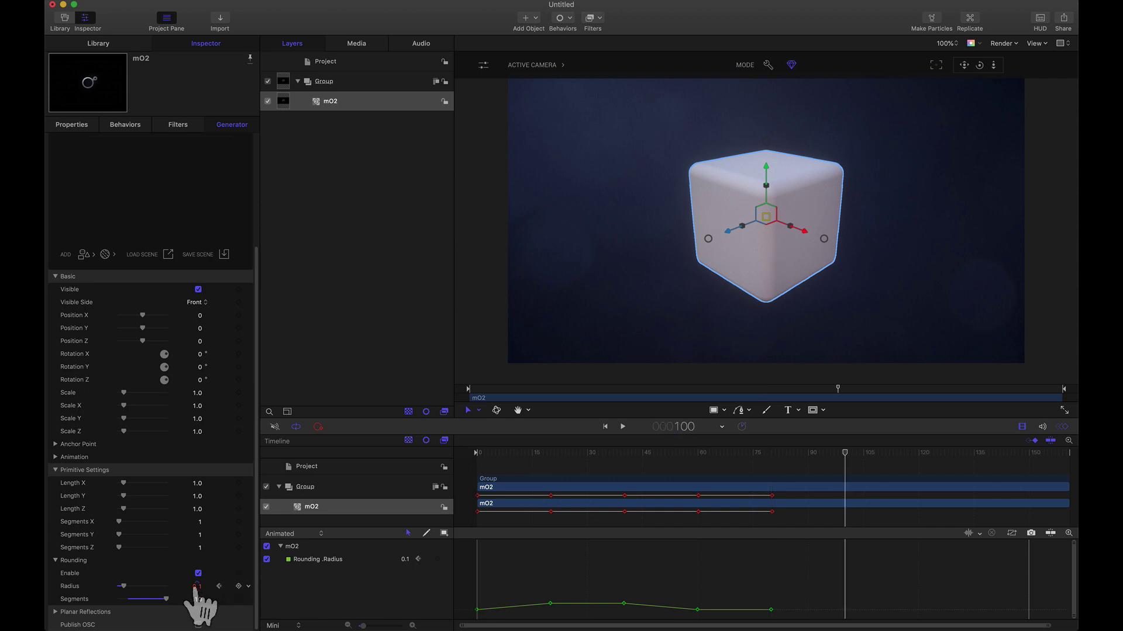
type("0.5")
key("Return")
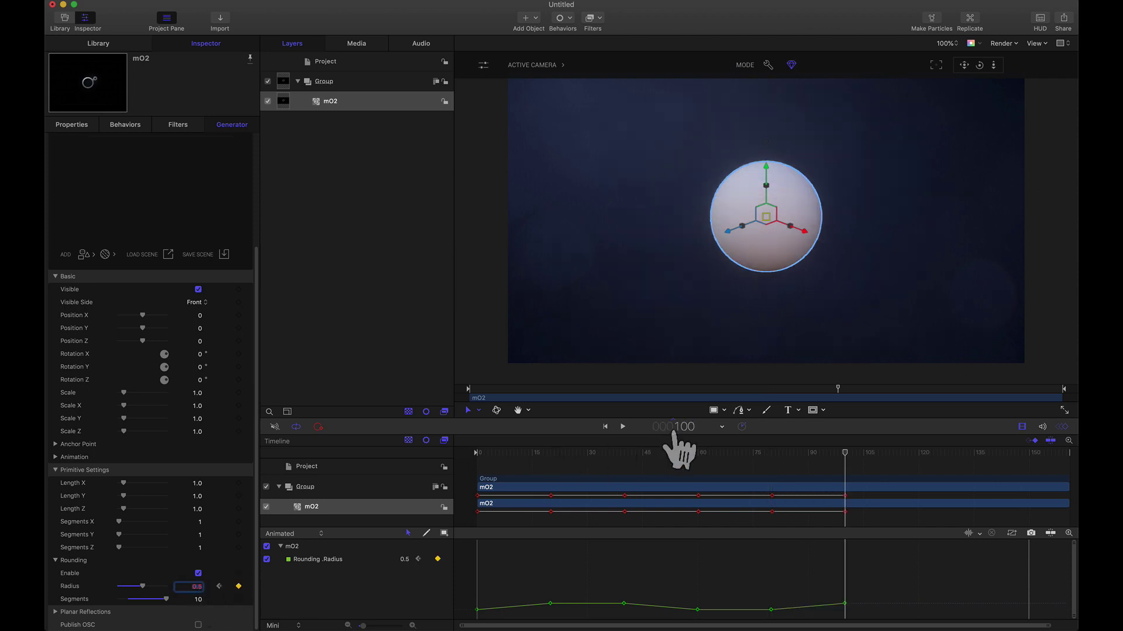
left_click(681, 427)
type("120")
key("Return")
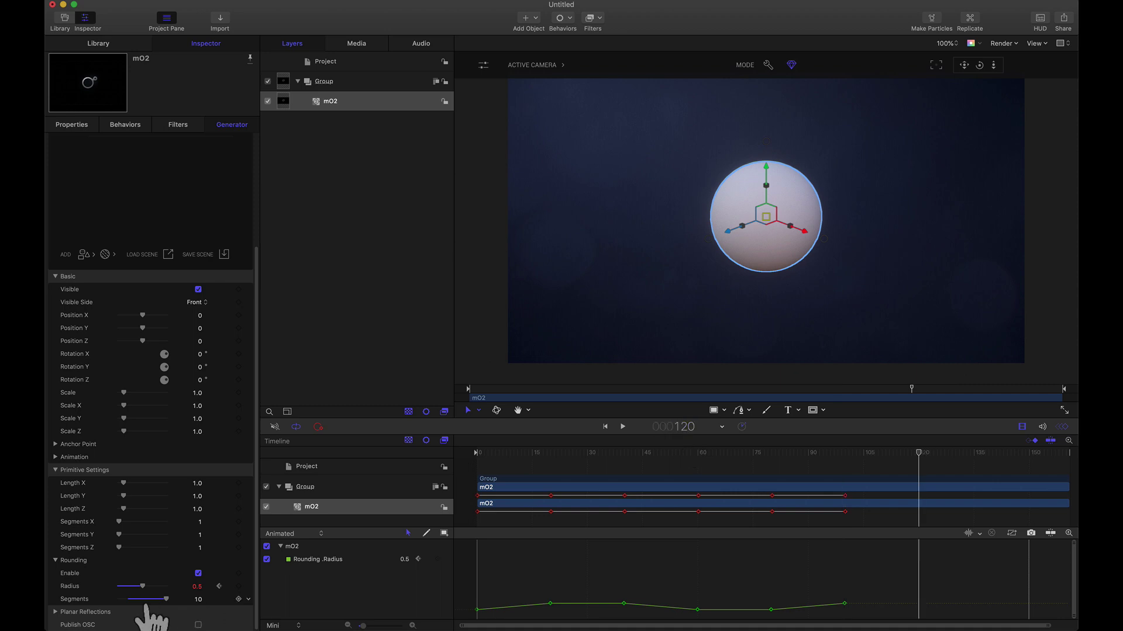
left_click(238, 586)
- Keyframe the cube's rounding radius at 0.1 on frame 140
left_click(678, 427)
type("1")
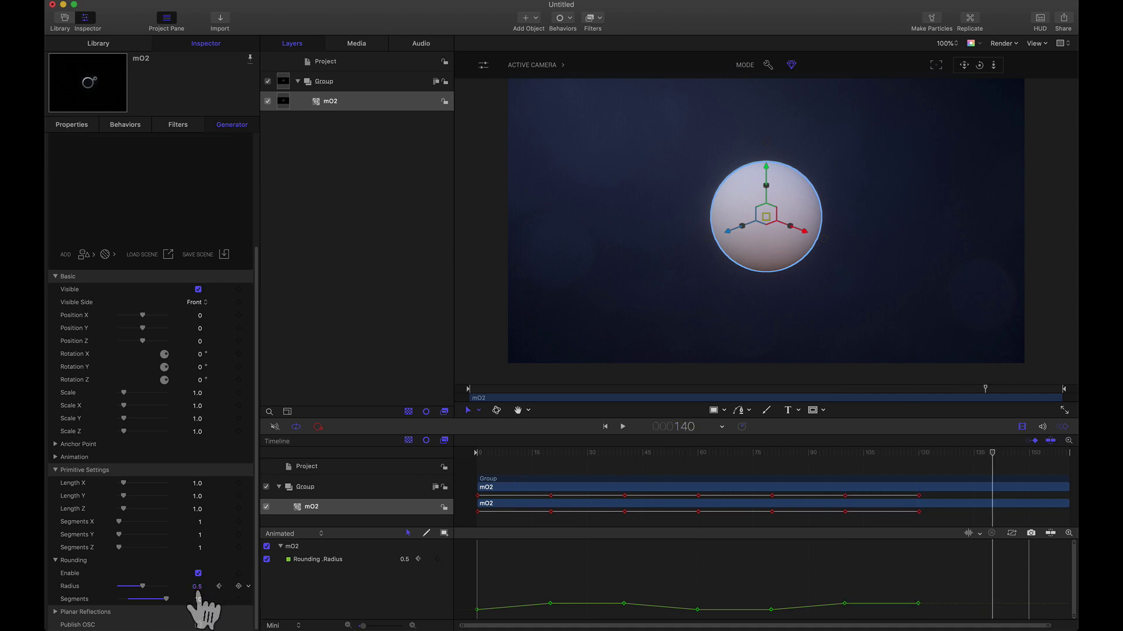
type("0")
key("Return")
mouse_move(493, 462)
left_mouse_down()
mouse_move(691, 459)
mouse_move(727, 499)
mouse_move(942, 527)
left_mouse_up()
left_click_drag(955, 512, 993, 514)
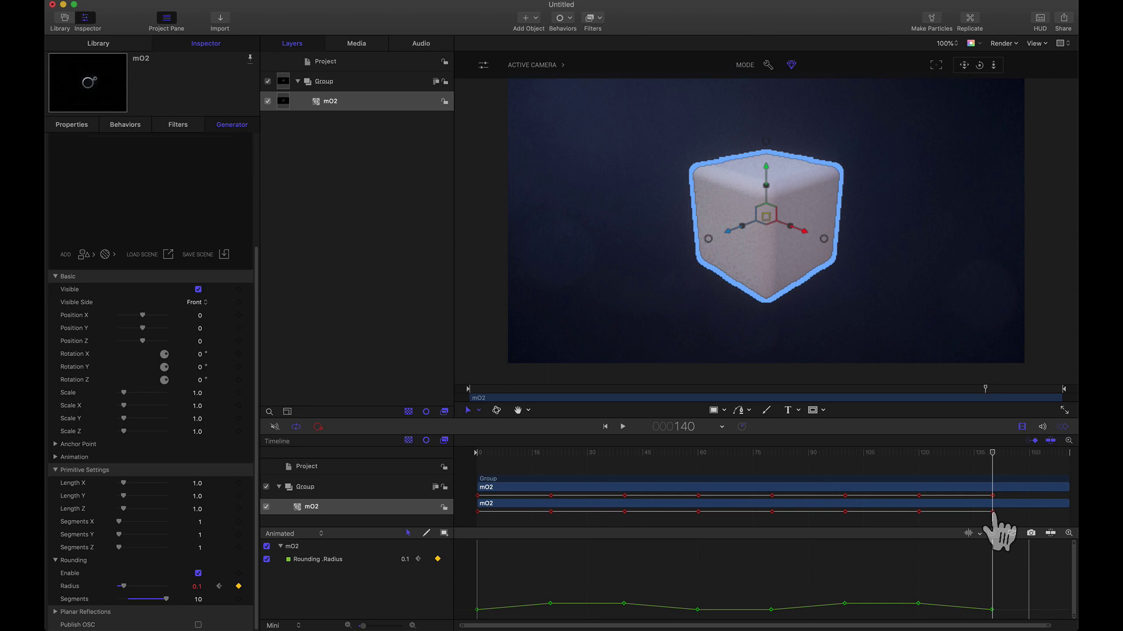
- Add a grid instancer to the scene content and nest the cube inside it
scroll(266, 246, "up", 5)
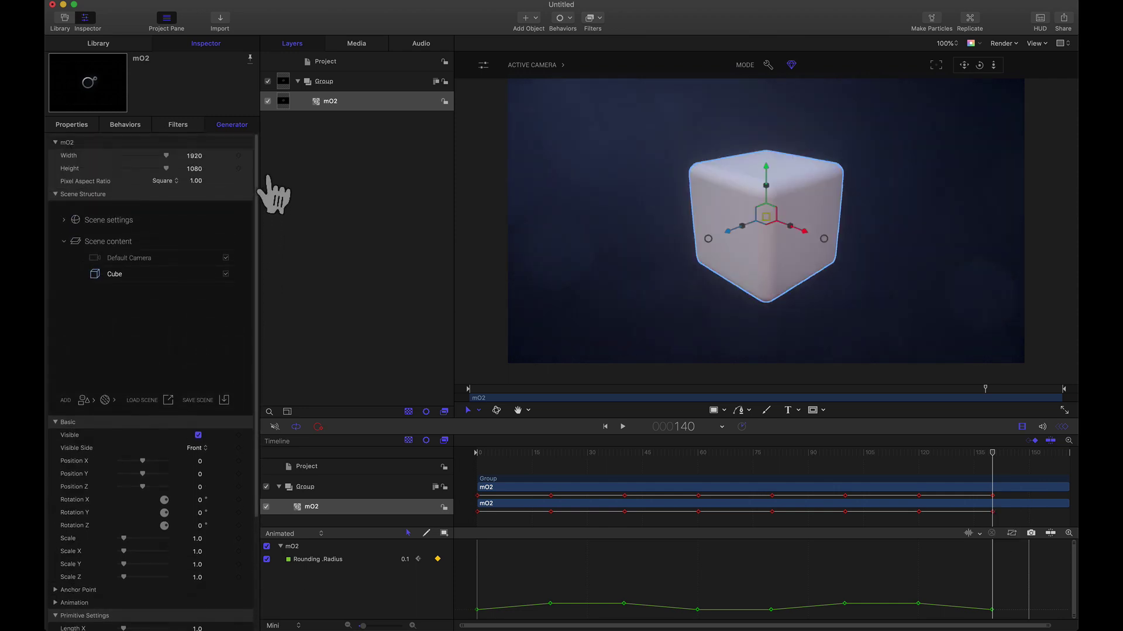
left_click(84, 400)
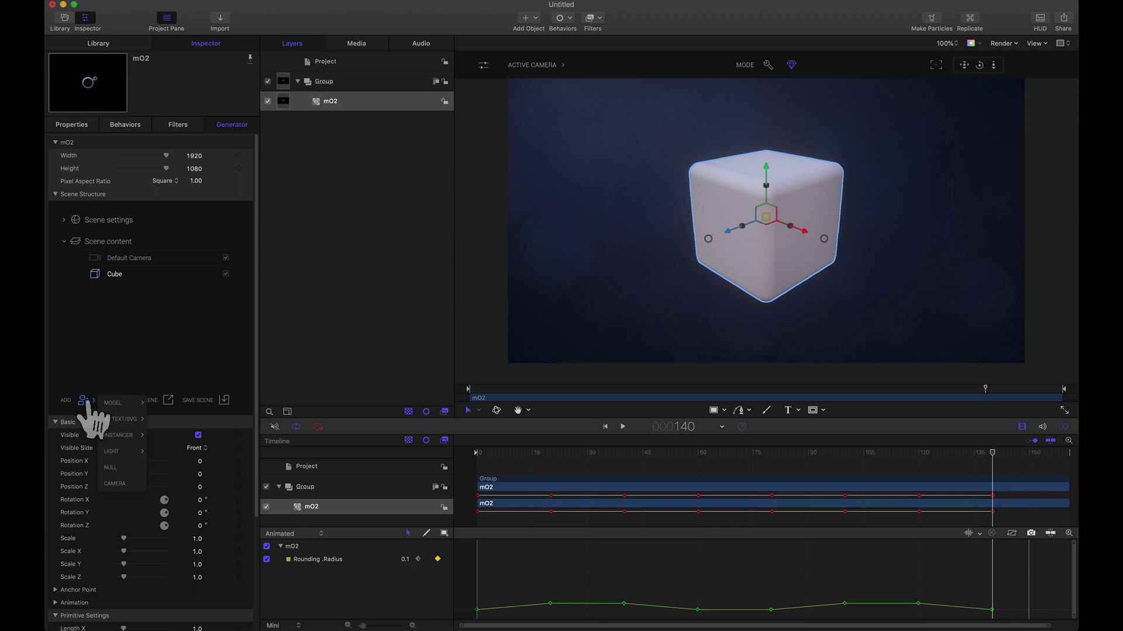
left_click(159, 452)
left_click_drag(124, 304, 129, 297)
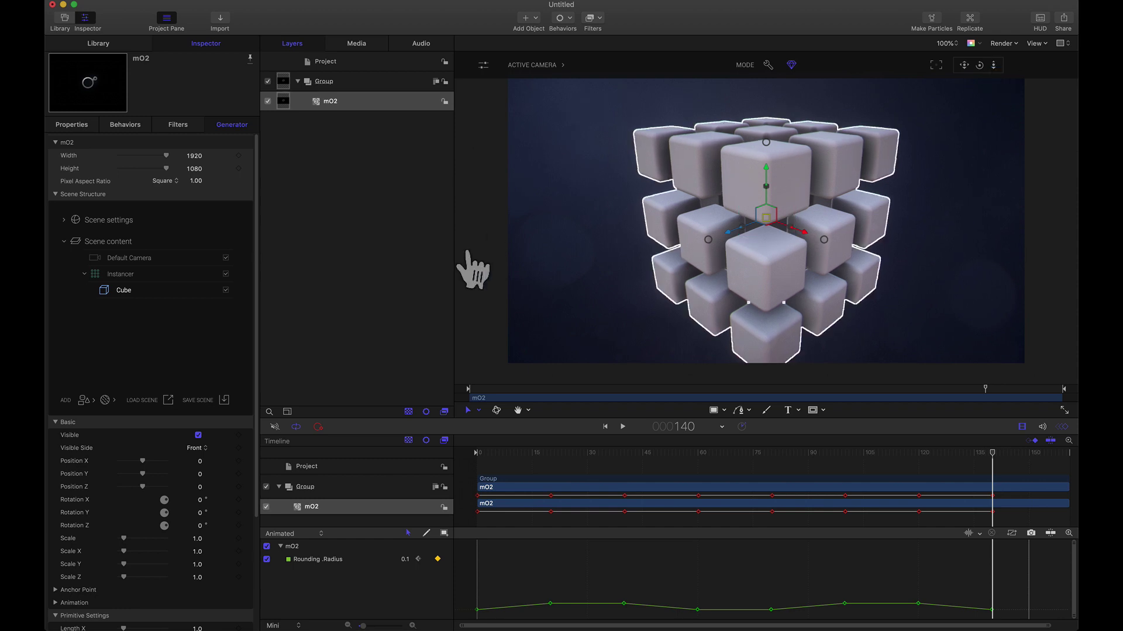
- Set the instancer's Count Y to 1 and its Position Y to -1
left_click(129, 274)
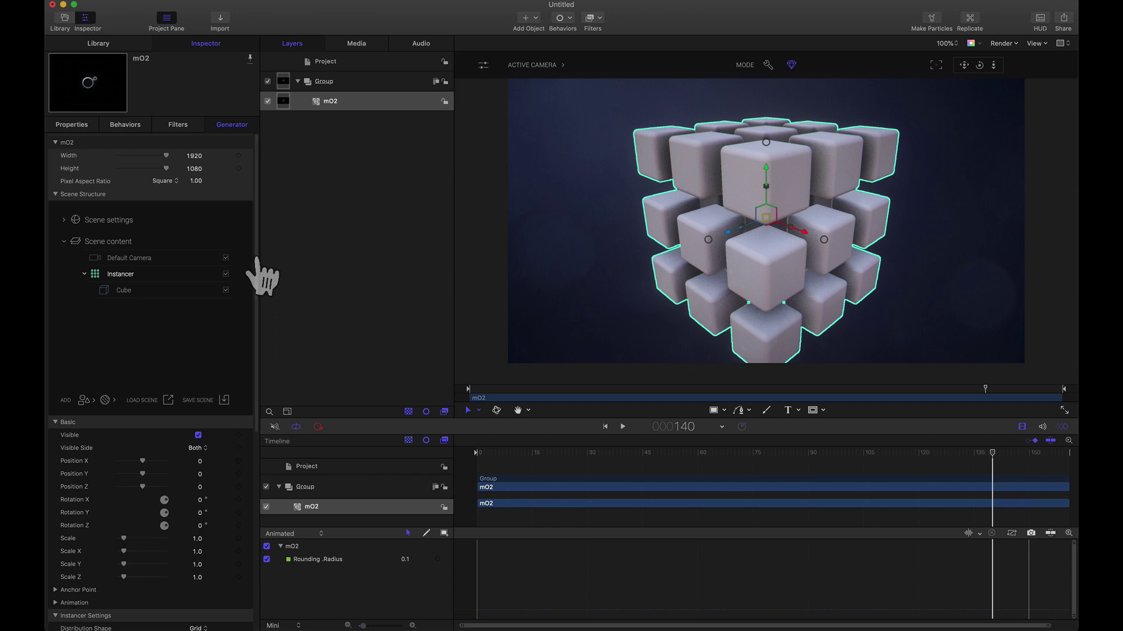
scroll(259, 321, "down", 8)
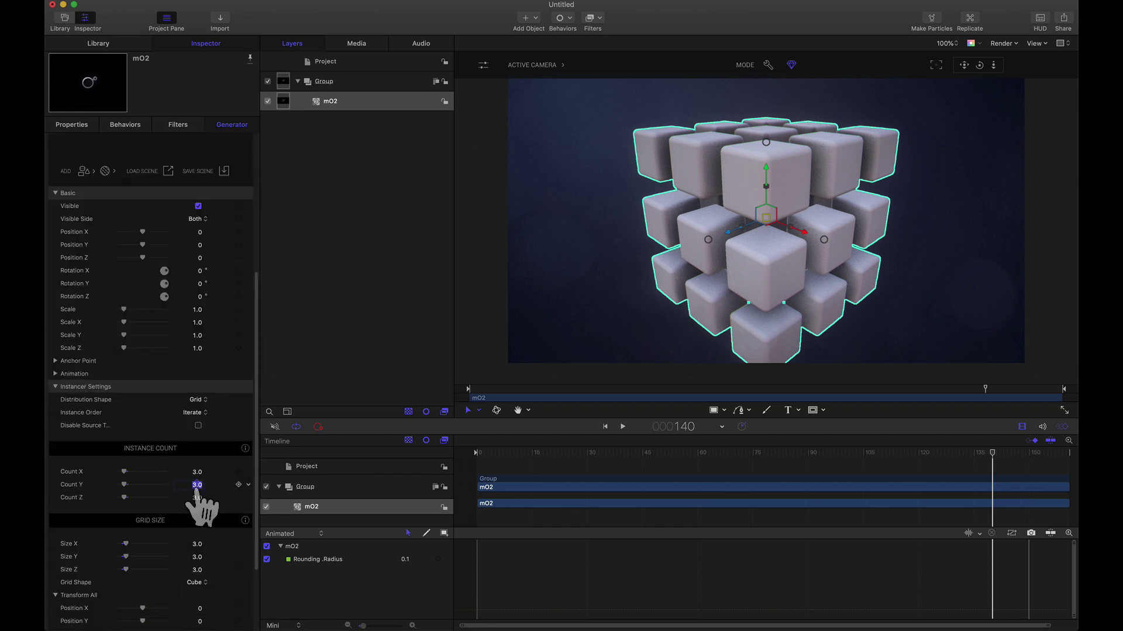
type("1")
key("Return")
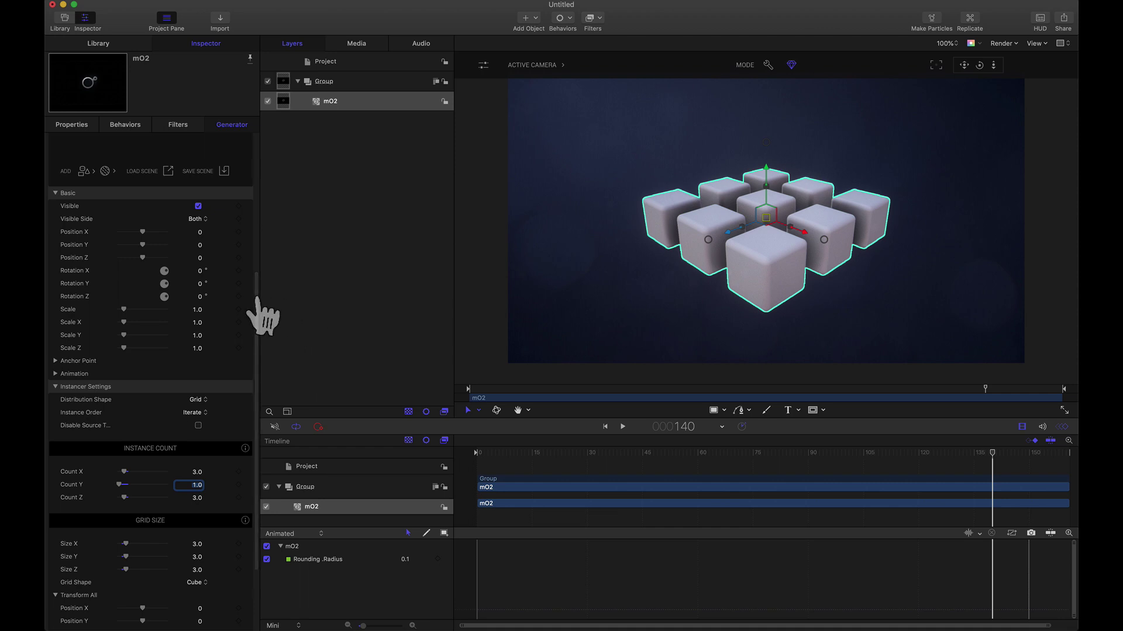
scroll(260, 309, "up", 3)
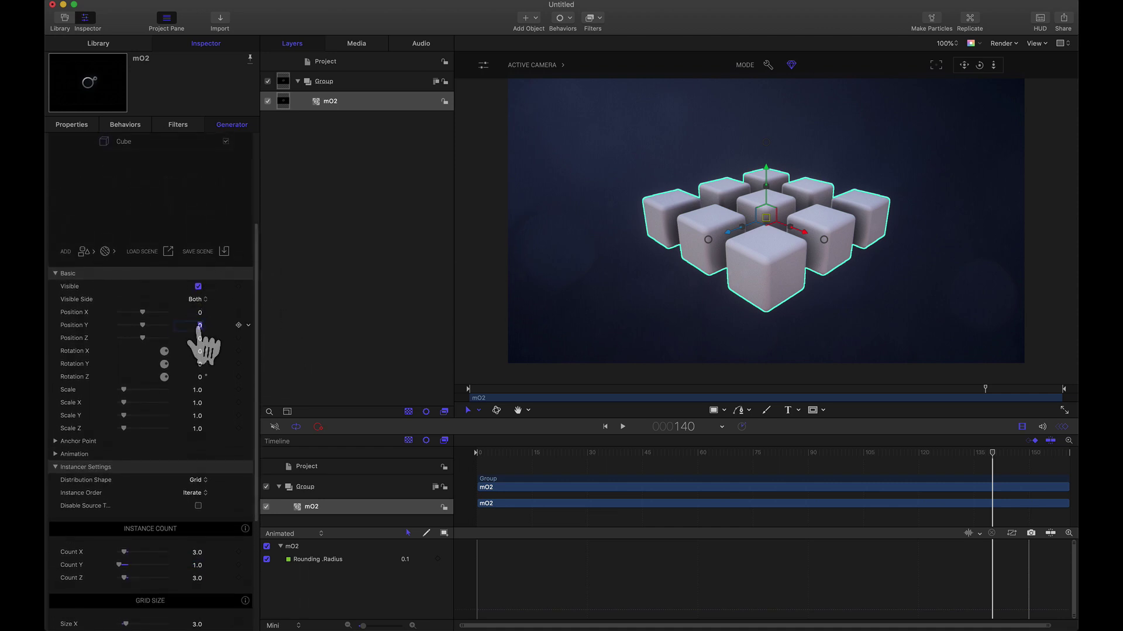
type("1")
key("Return")
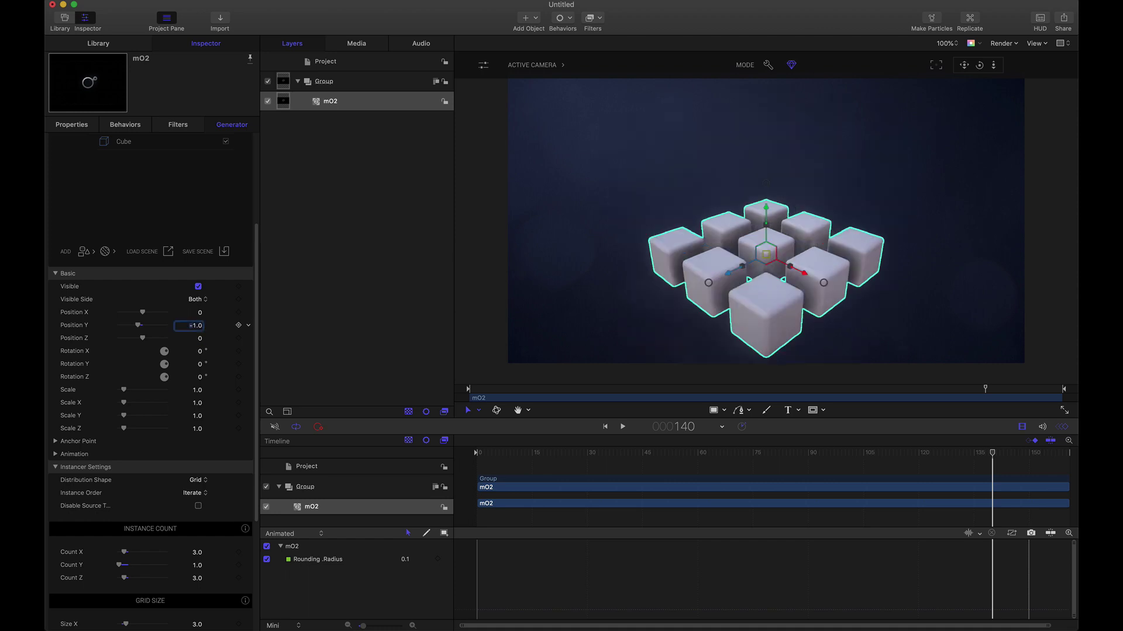
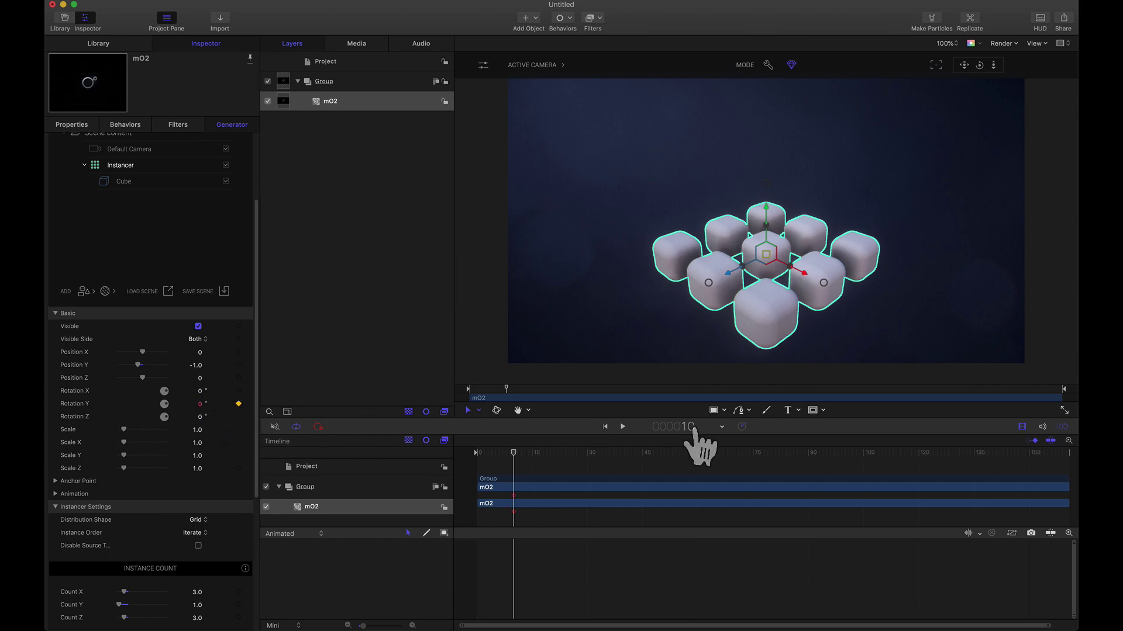
- Keyframe the instancer's Rotation Y at 90° on frame 30 and hold it with another keyframe at frame 50
type("3")
key("Return")
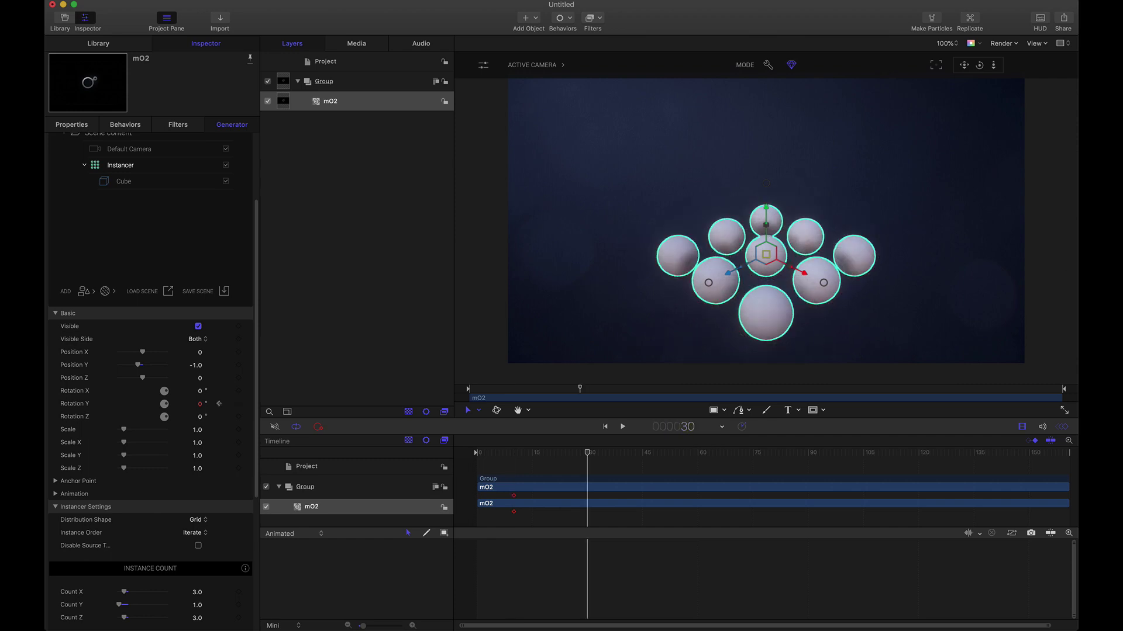
type("90")
key("Return")
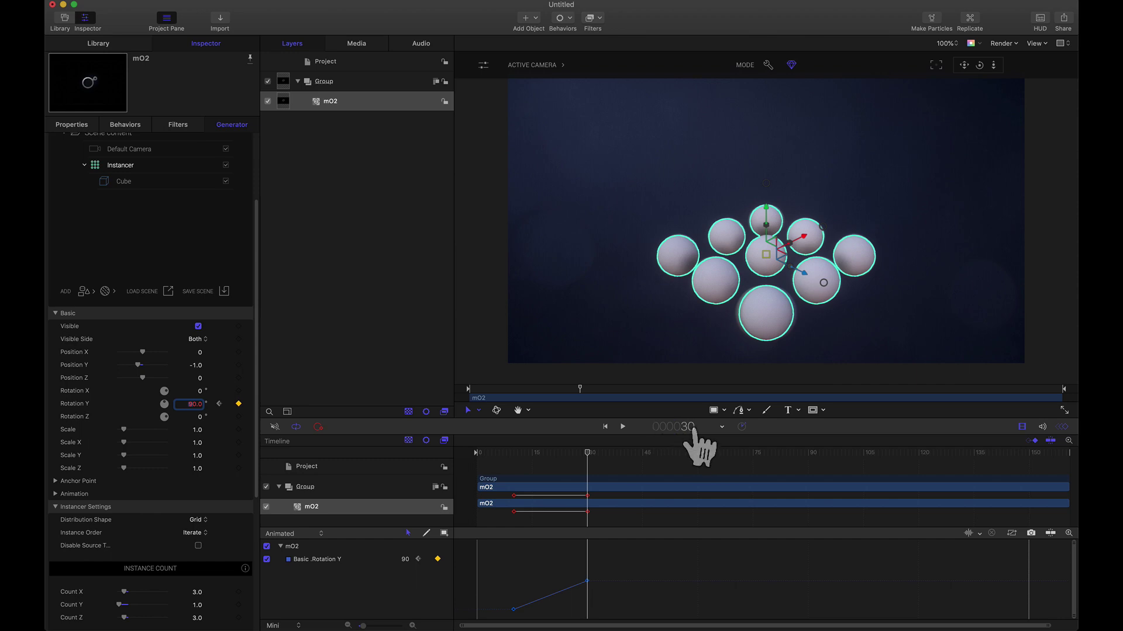
left_click(683, 433)
type("50")
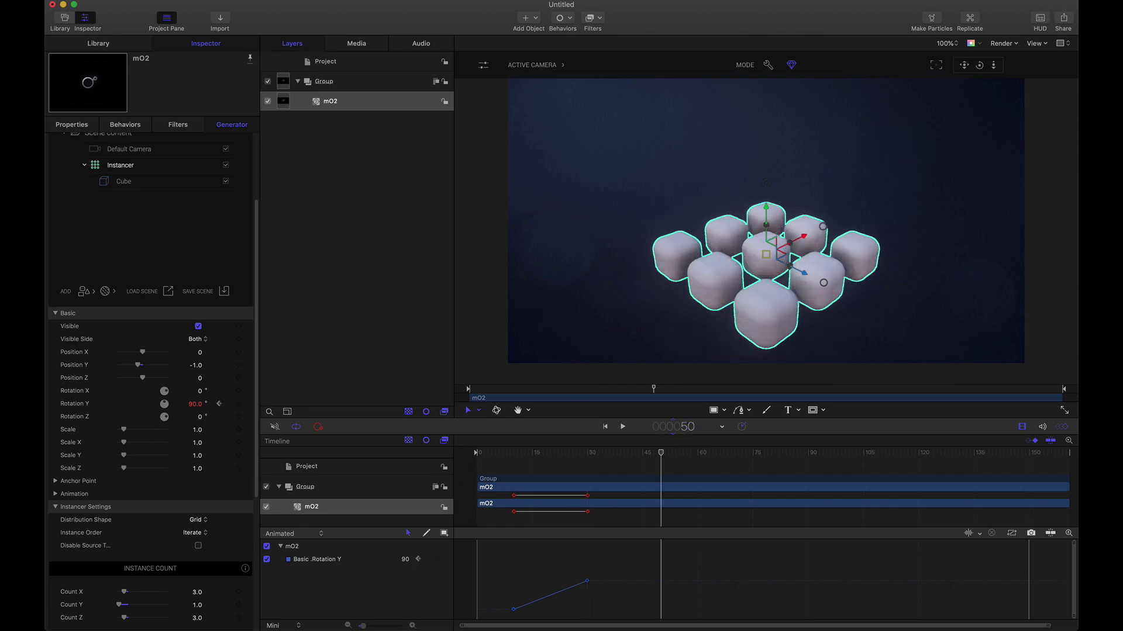
key("Return")
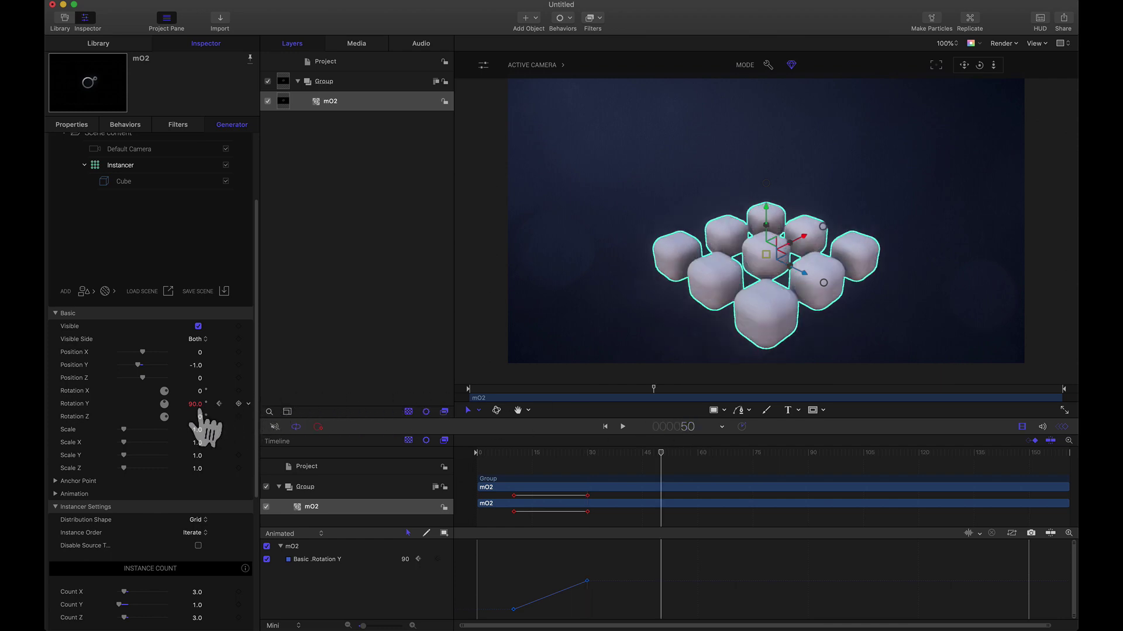
left_click(239, 405)
- Keyframe the instancer's Rotation Y at 180° on frame 70 and hold that value with a keyframe at frame 90
left_click(689, 432)
type("70")
key("Return")
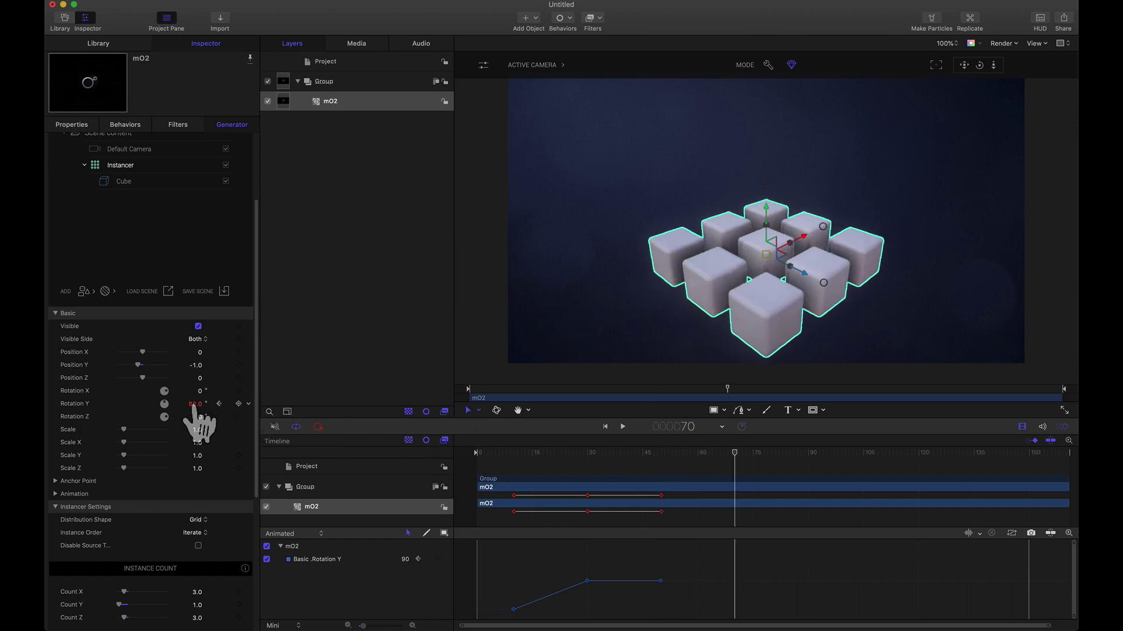
type("180")
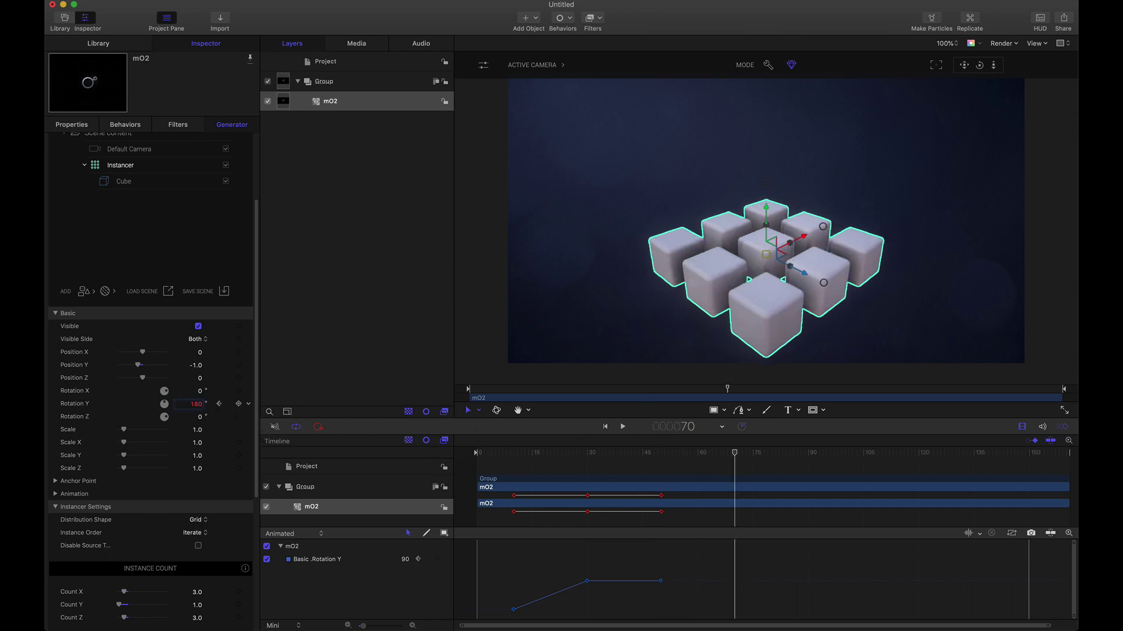
key("Return")
left_click(686, 429)
type("90")
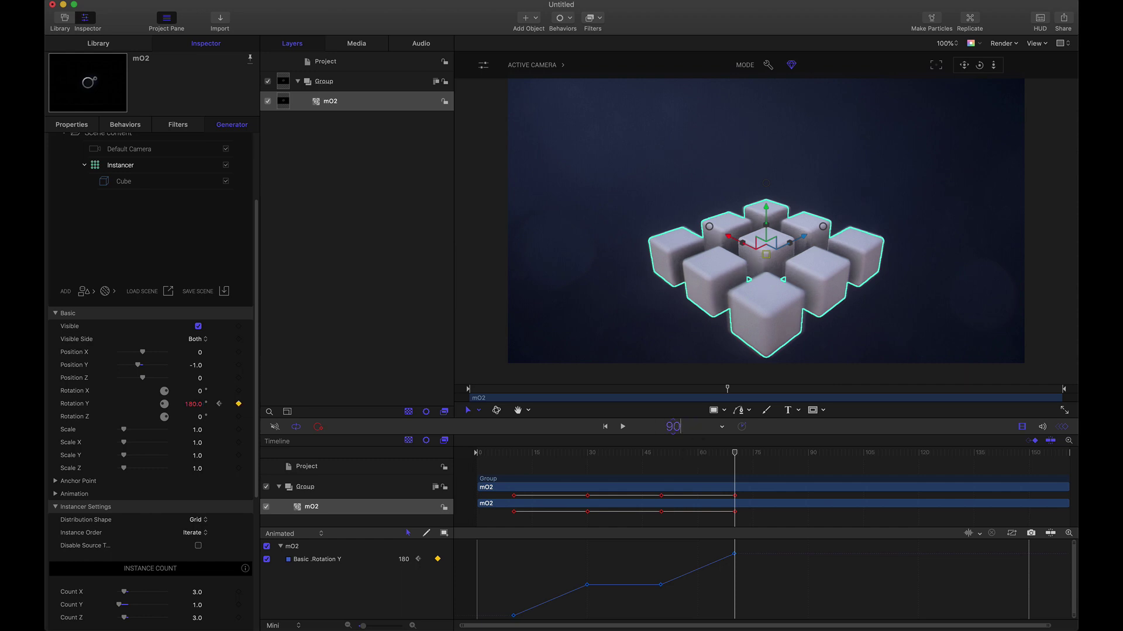
key("Return")
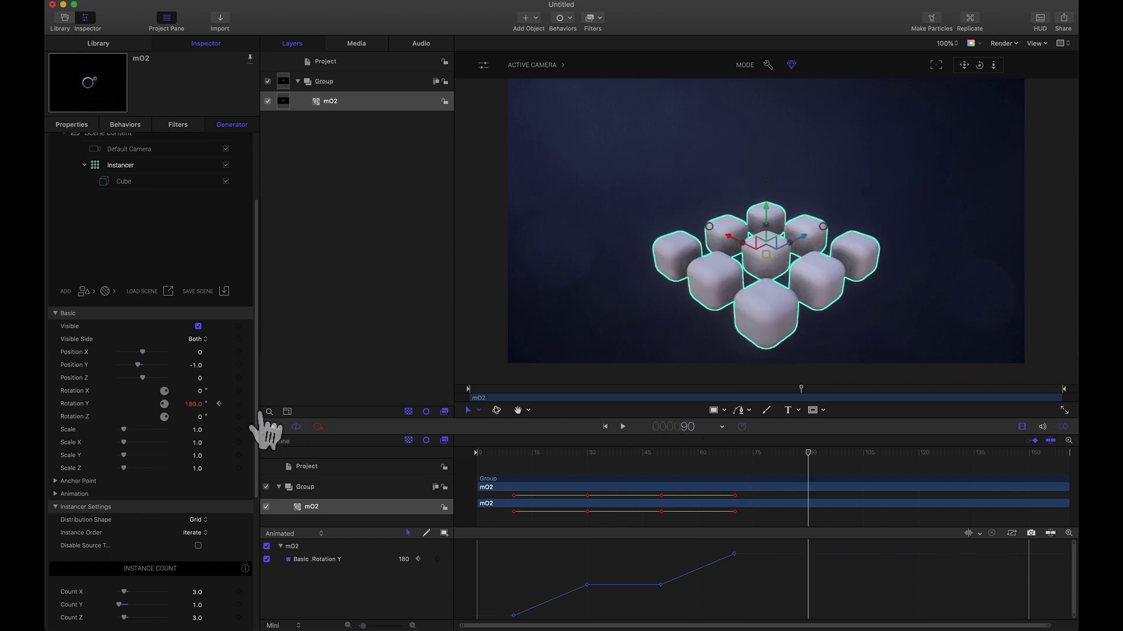
left_click(238, 403)
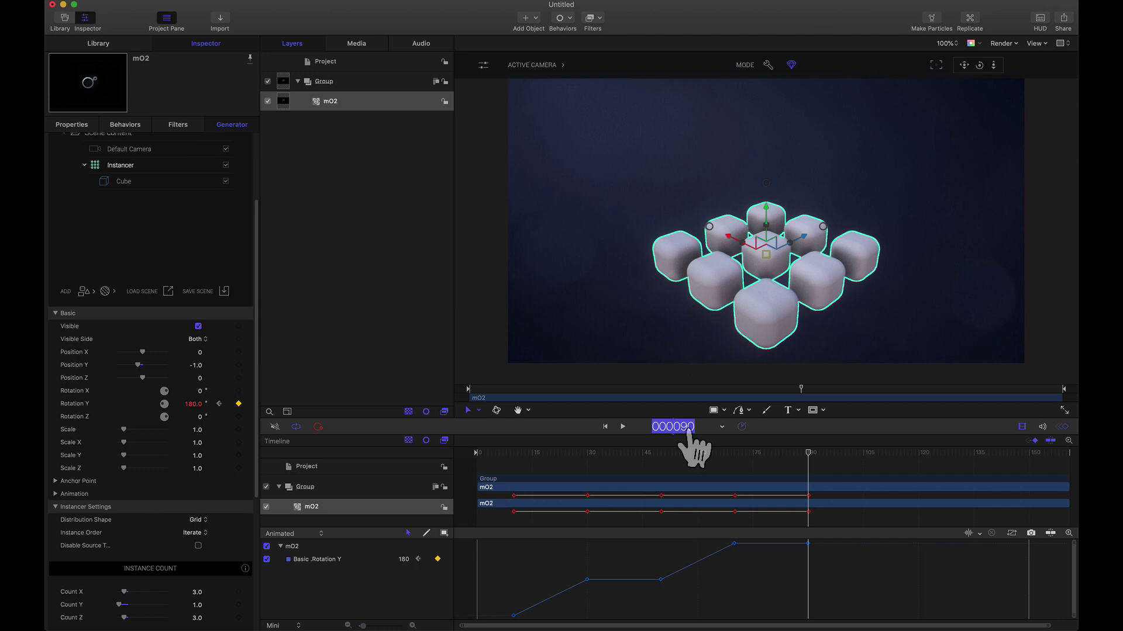
- Keyframe the instancer's Rotation Y at 270° on frame 110 and hold it with another keyframe at frame 130
key("BackSpace")
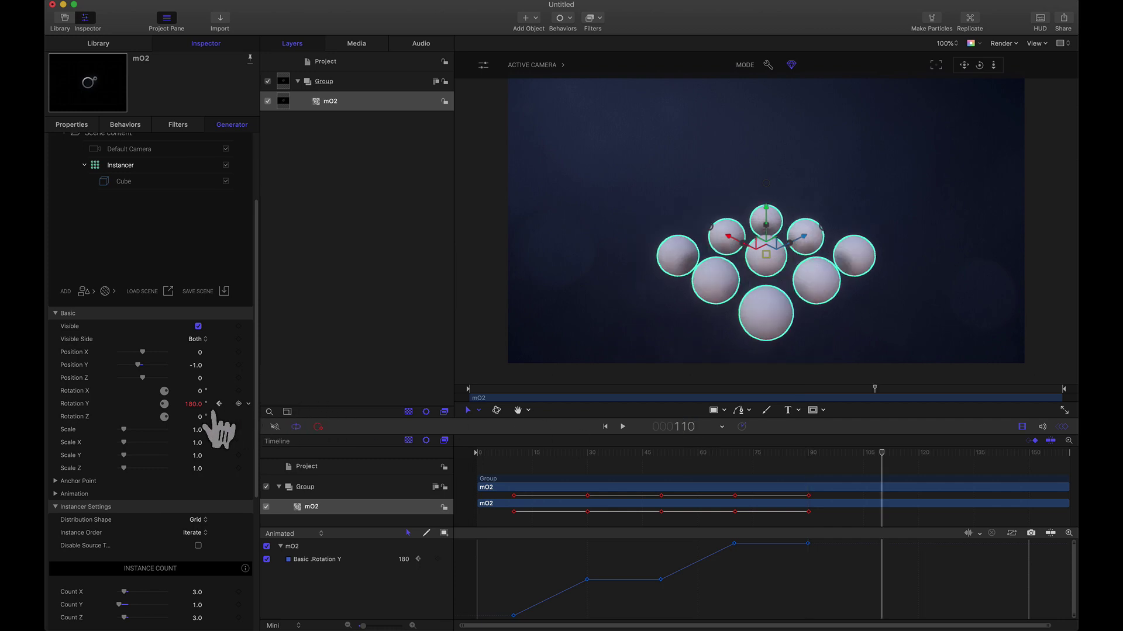
type("270")
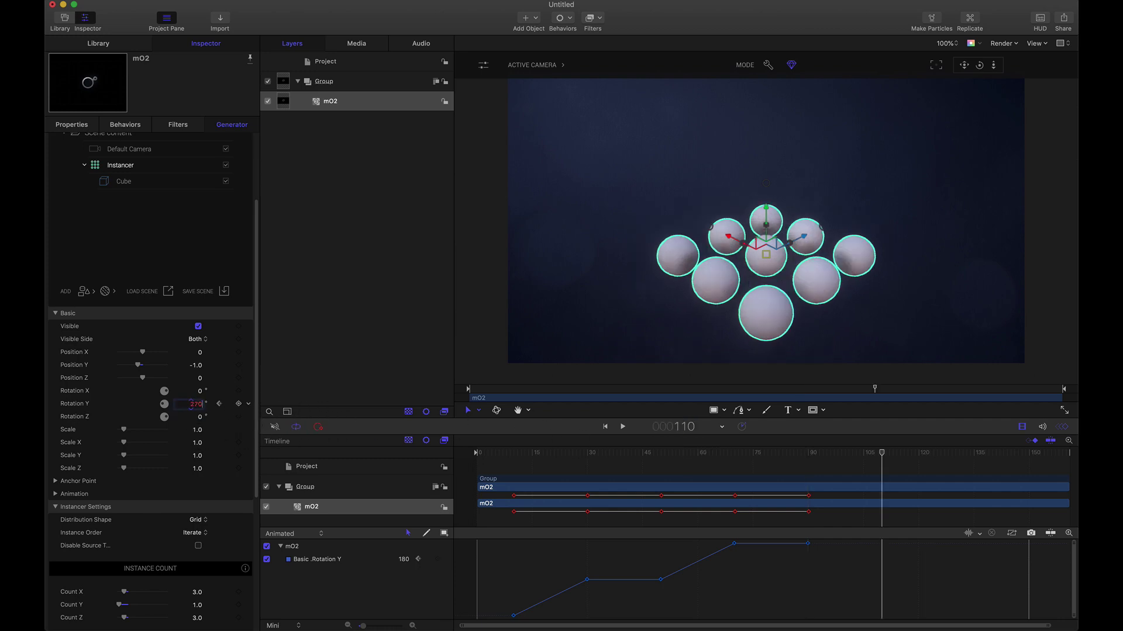
key("Return")
type("130")
key("Return")
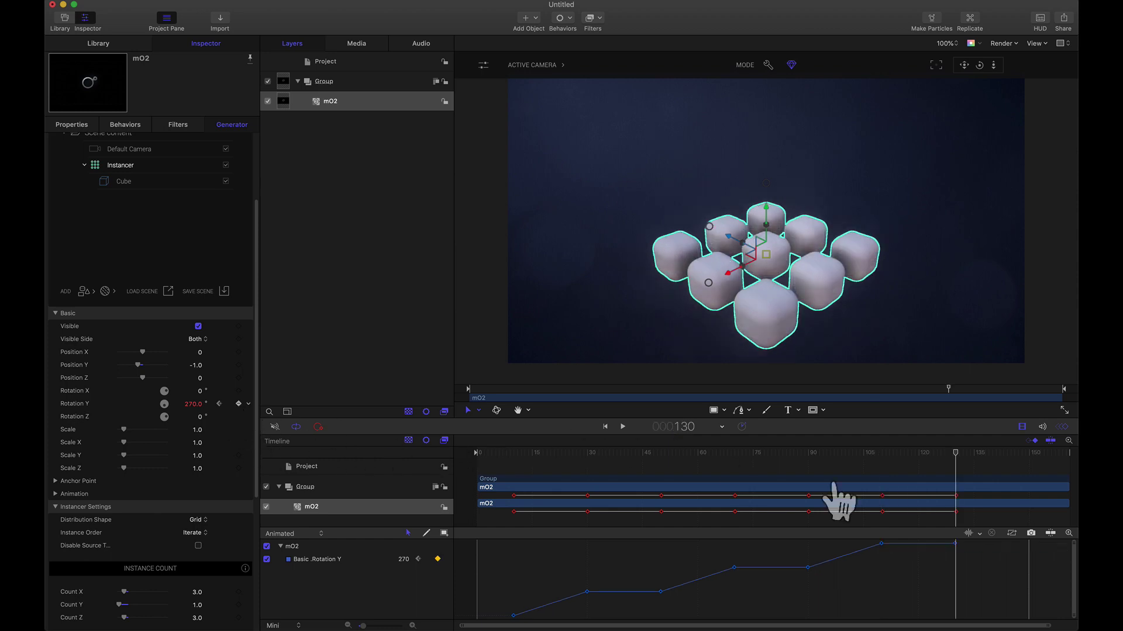
- Keyframe the instancer's Rotation Y at 360° on frame 150, then return the playhead to frame 0
left_click(674, 426)
key("Return")
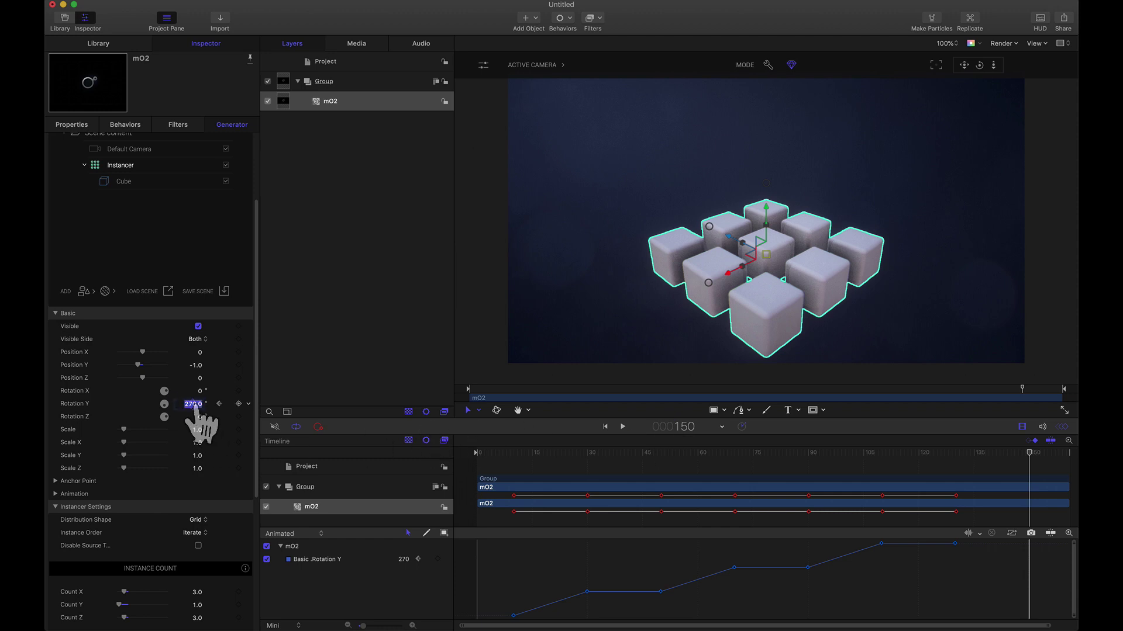
type("360")
key("Return")
left_click(492, 462)
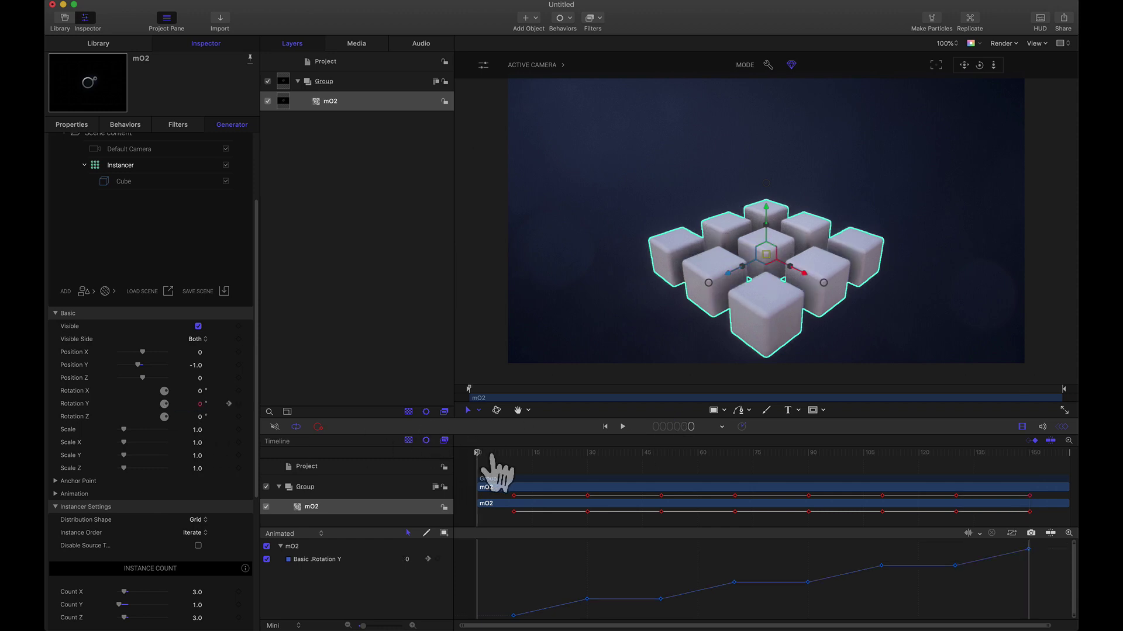
mouse_move(492, 462)
left_mouse_down()
mouse_move(702, 462)
mouse_move(476, 462)
left_mouse_up()
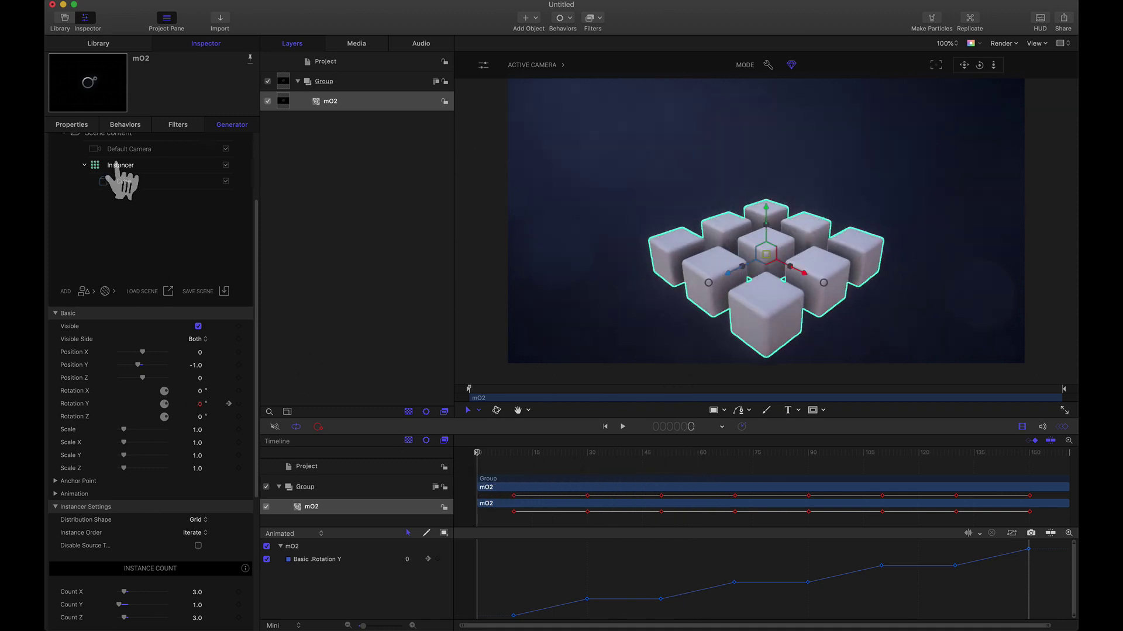
- Duplicate the instancer together with its cube and name the two instancers Middle and Bottom
left_click_drag(121, 181, 125, 213)
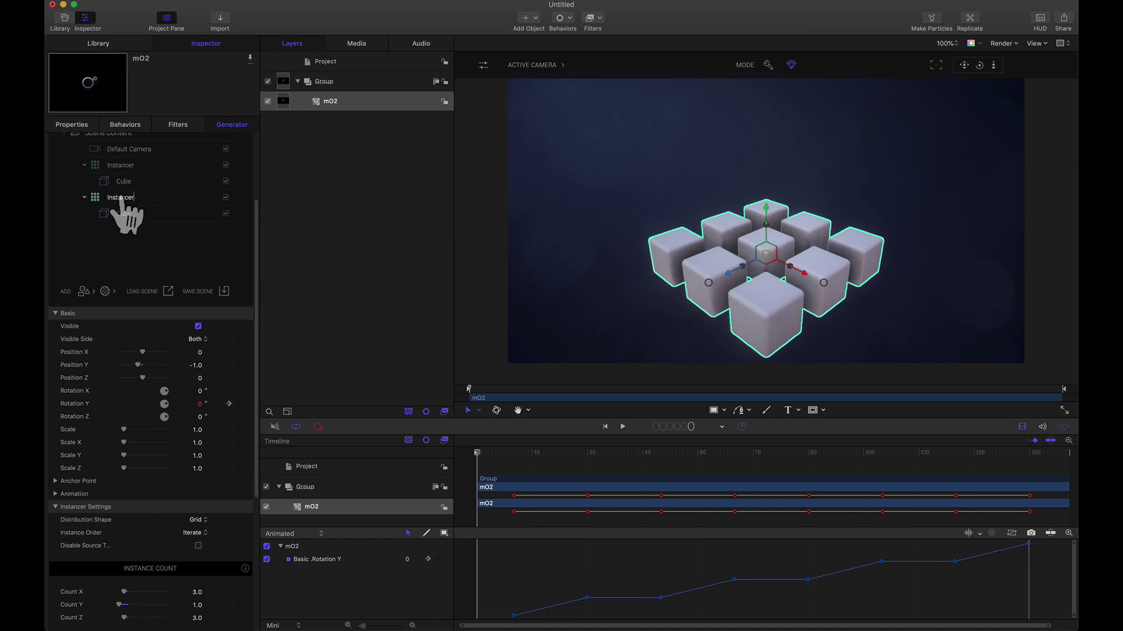
type("Bottom")
key("Return")
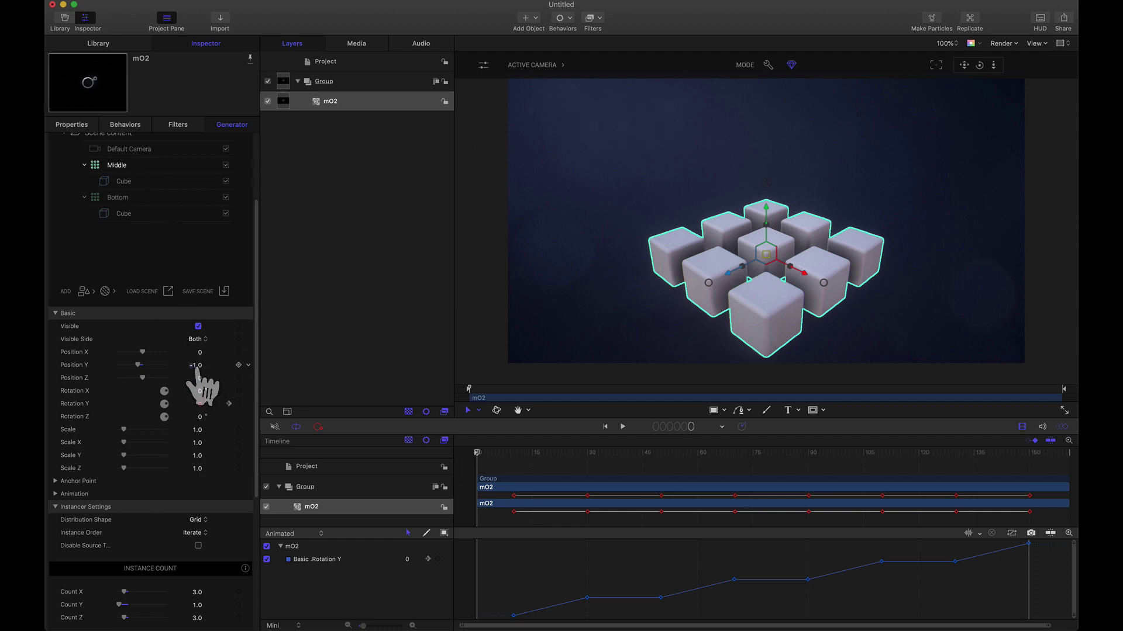
- Set the Middle instancer's Position Y to 0 so it sits above the Bottom one
type("0")
key("Return")
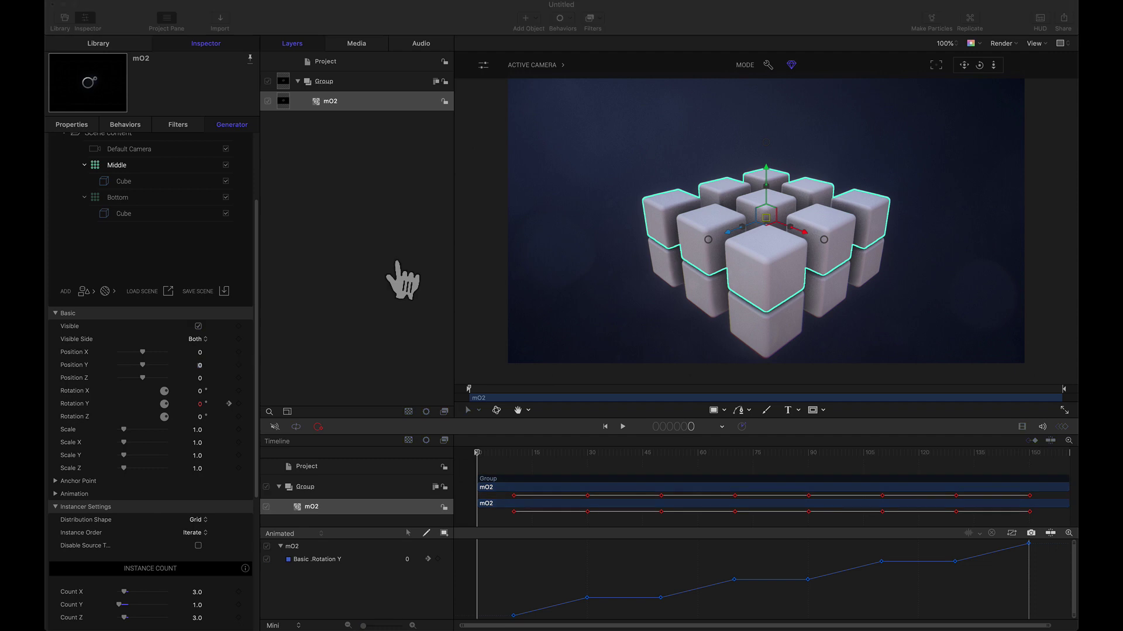
left_click(1067, 442)
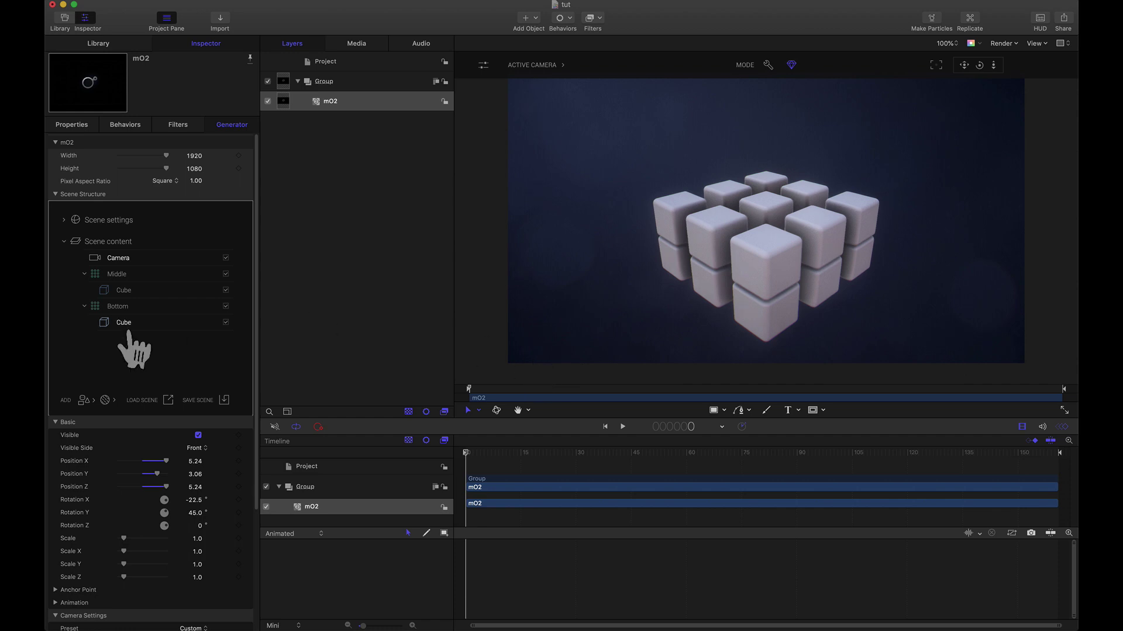
- Set the keyframe interpolation to Linear for the Middle instancer's Rotation Y and its cube's Rounding Radius
left_click(747, 301)
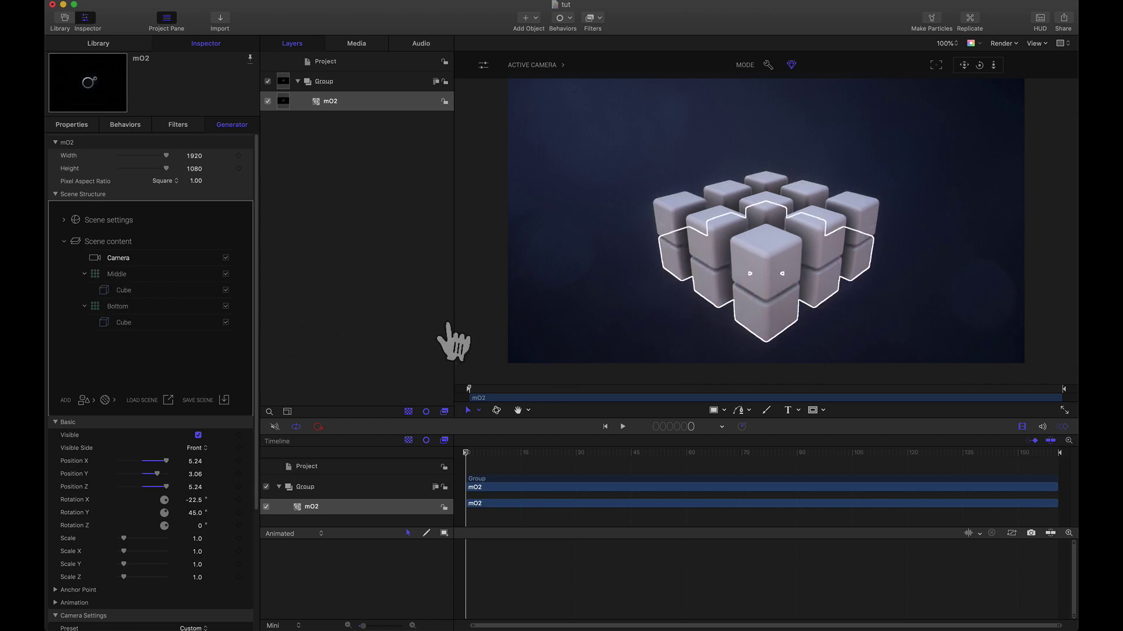
left_click(117, 274)
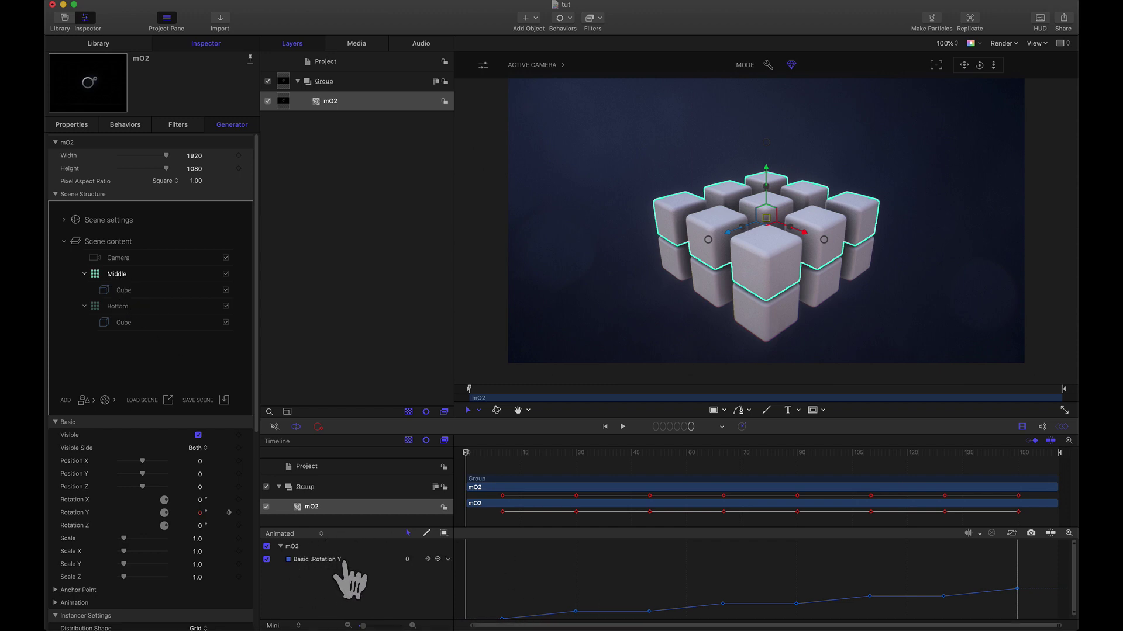
left_click(448, 560)
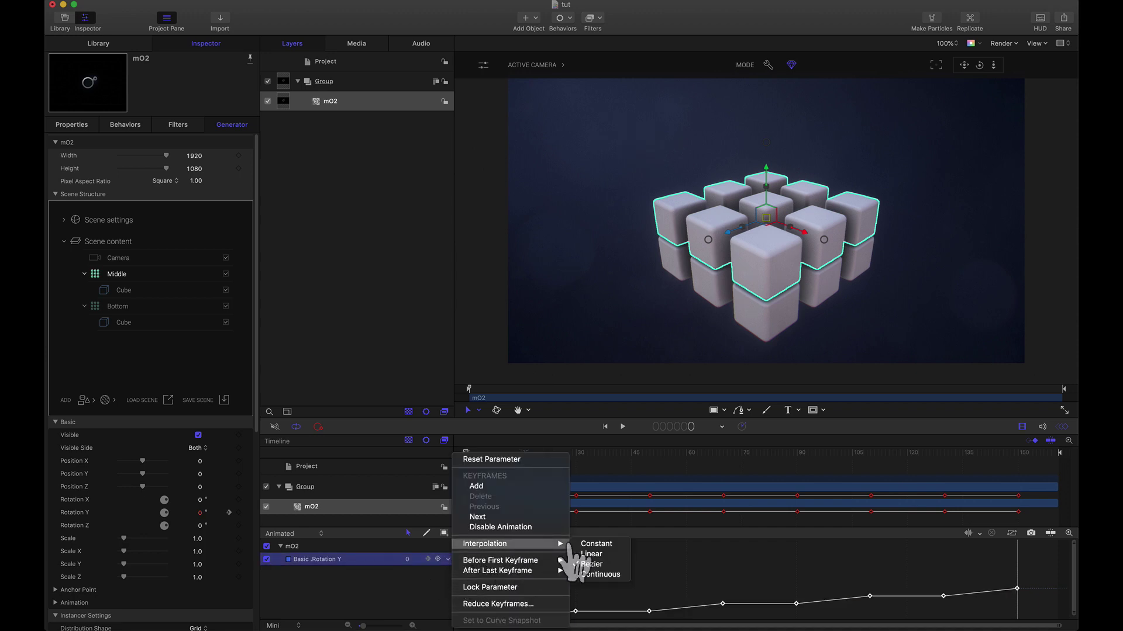
left_click(599, 570)
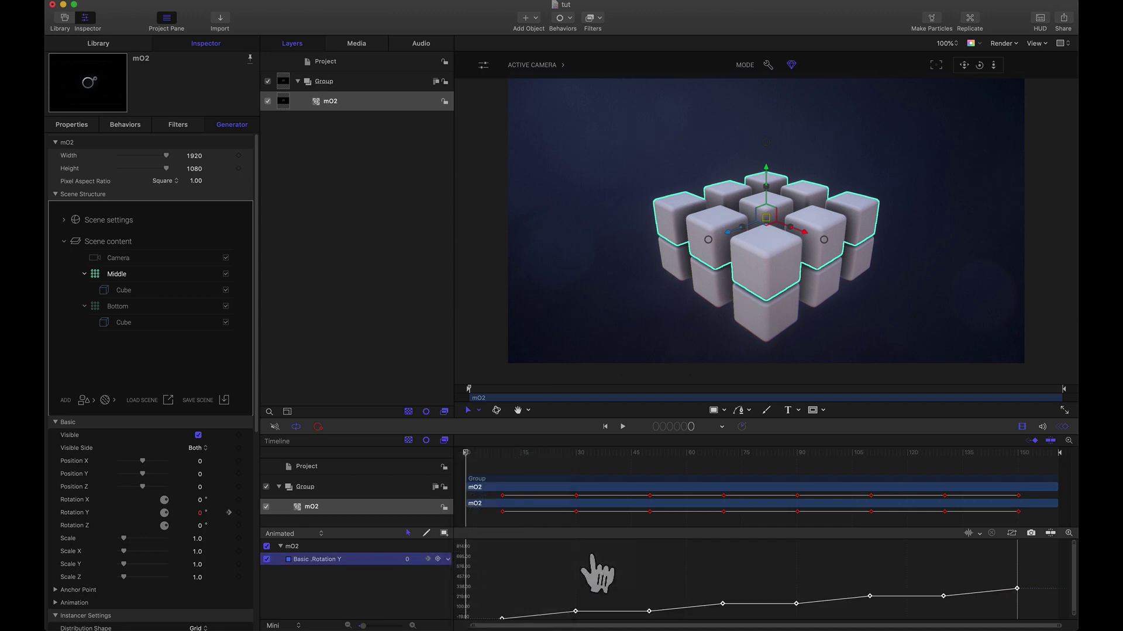
left_click(124, 290)
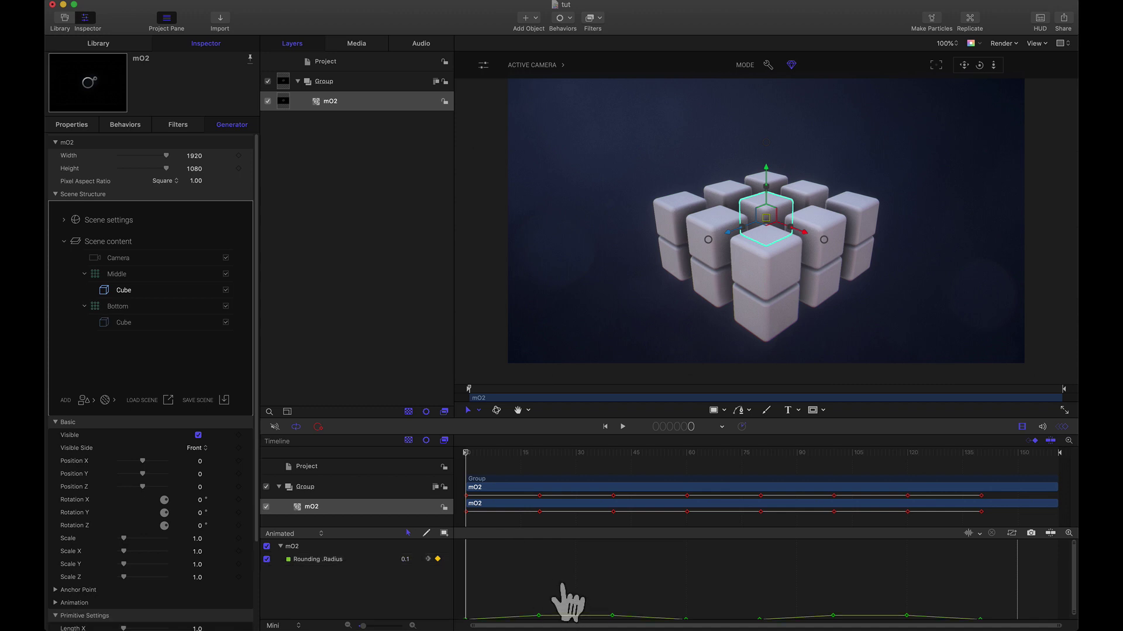
left_click(448, 560)
left_click(603, 576)
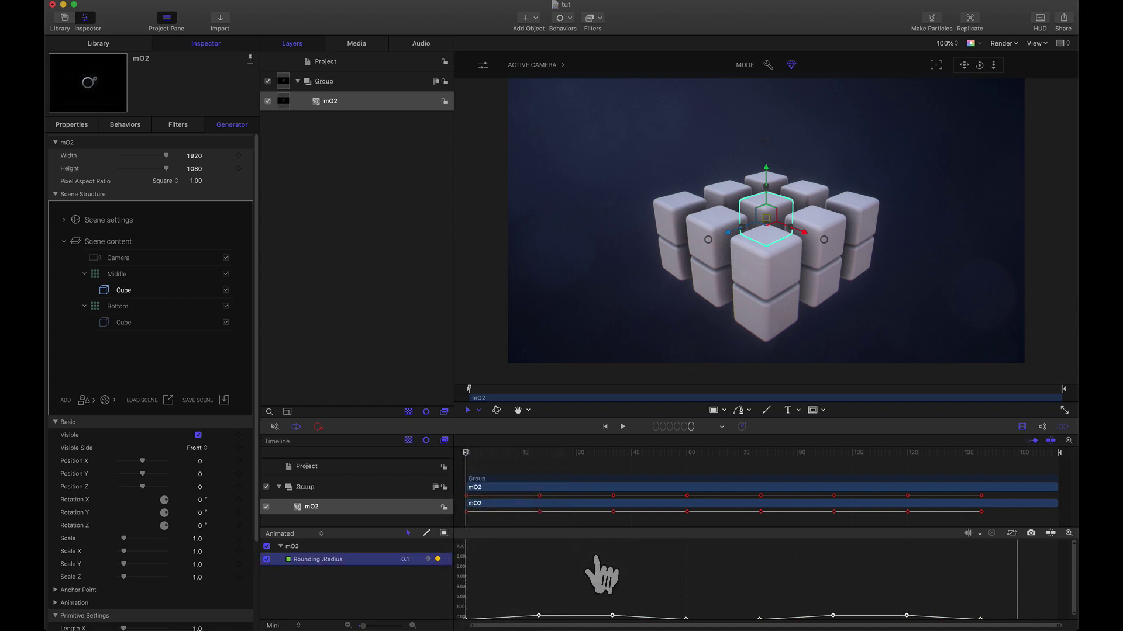
- Set the keyframe interpolation to Linear for the Bottom instancer's Rotation Y and its cube's Rounding Radius
left_click(133, 307)
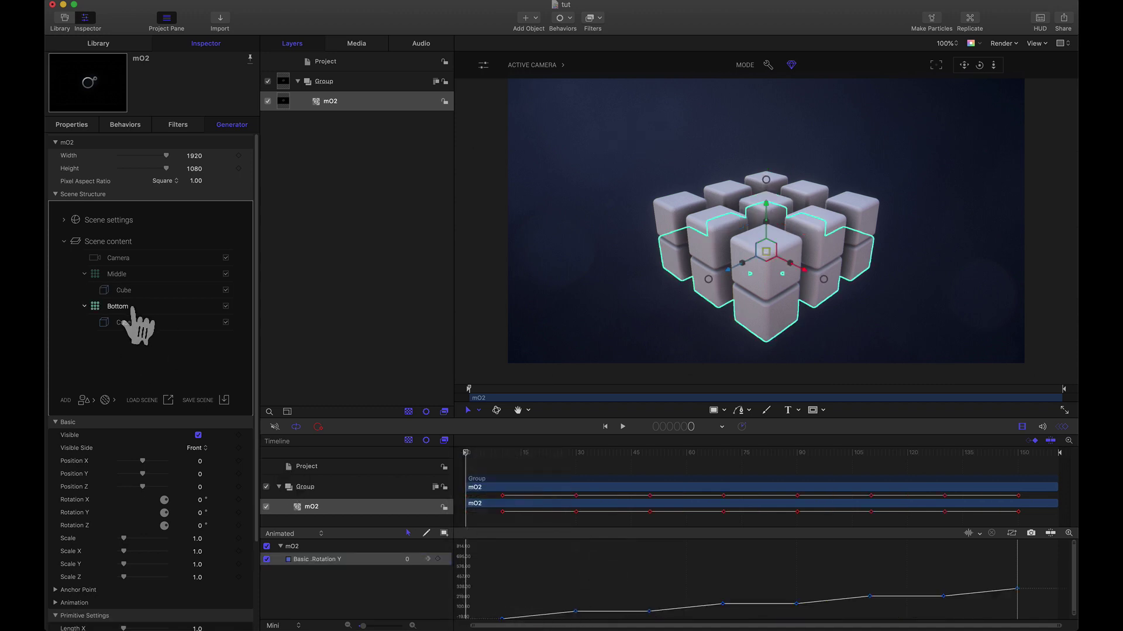
left_click(535, 603)
left_click(532, 599)
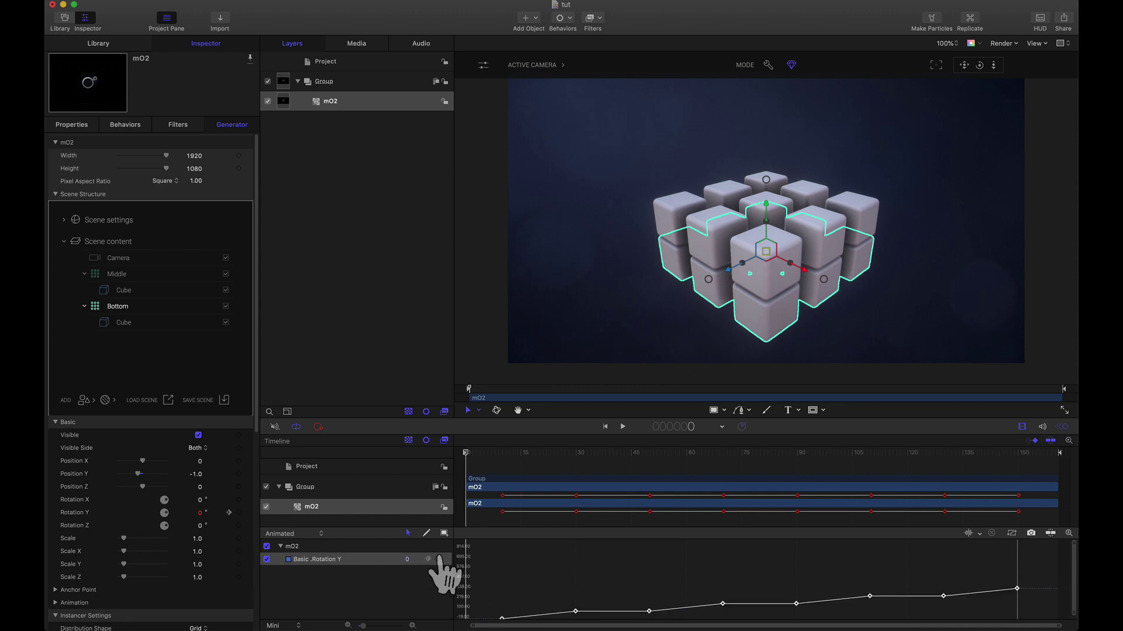
left_click(445, 559)
key("Escape")
left_click(143, 324)
left_click(444, 559)
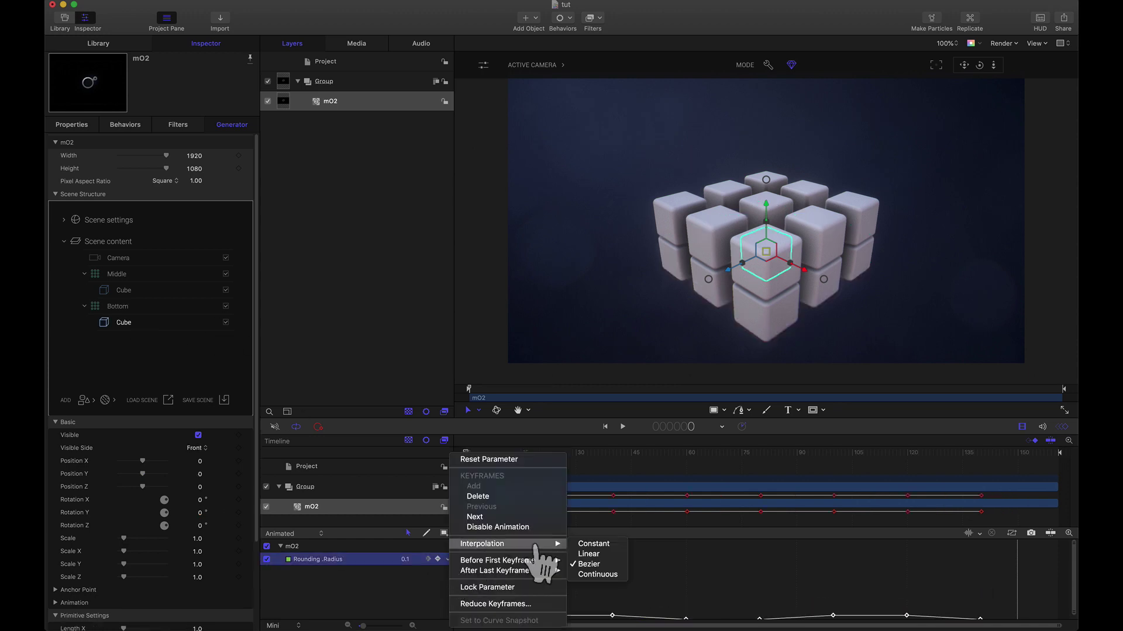
key("Escape")
left_click(1068, 534)
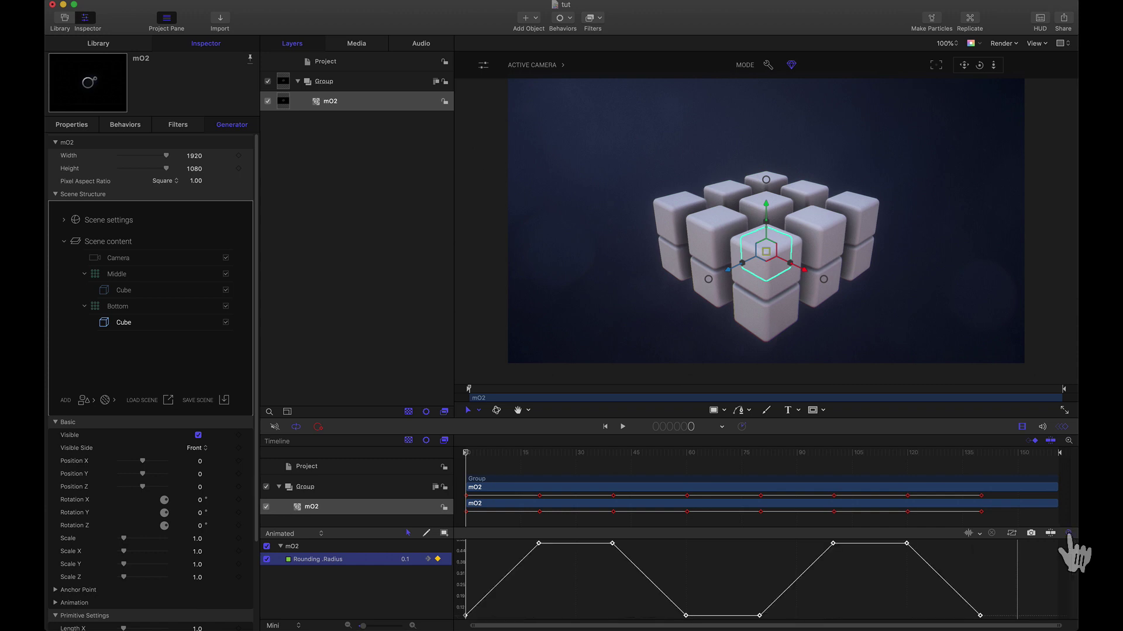
- Shift all of the Middle instancer's Rotation Y keyframes 5 frames later, starting at frame 15, and check them by stepping through
left_click(107, 278)
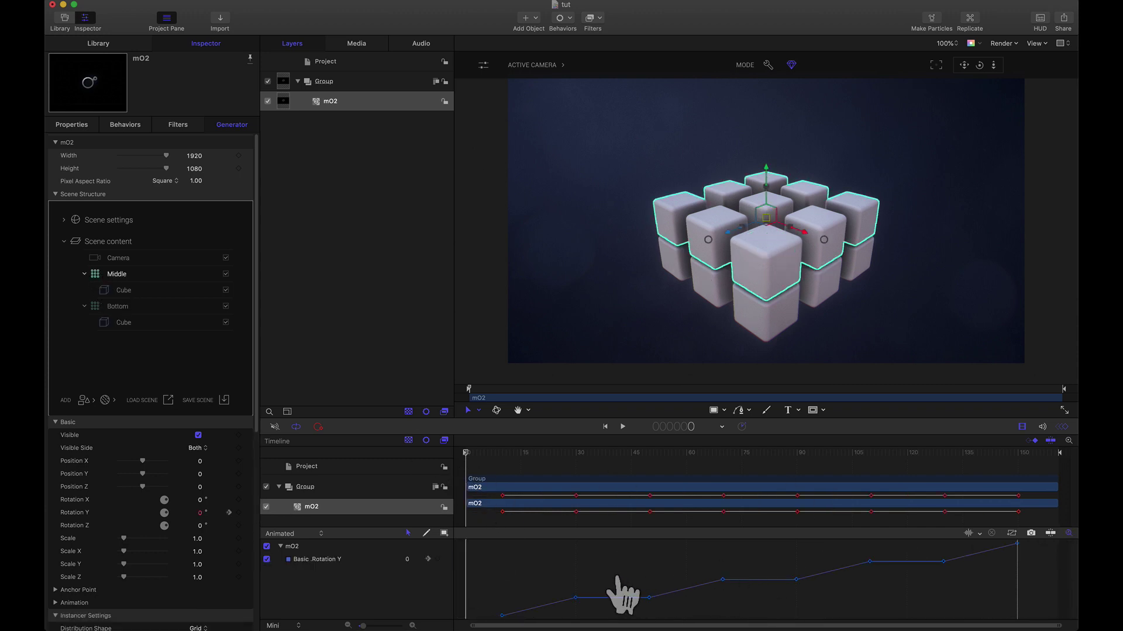
left_click(544, 600)
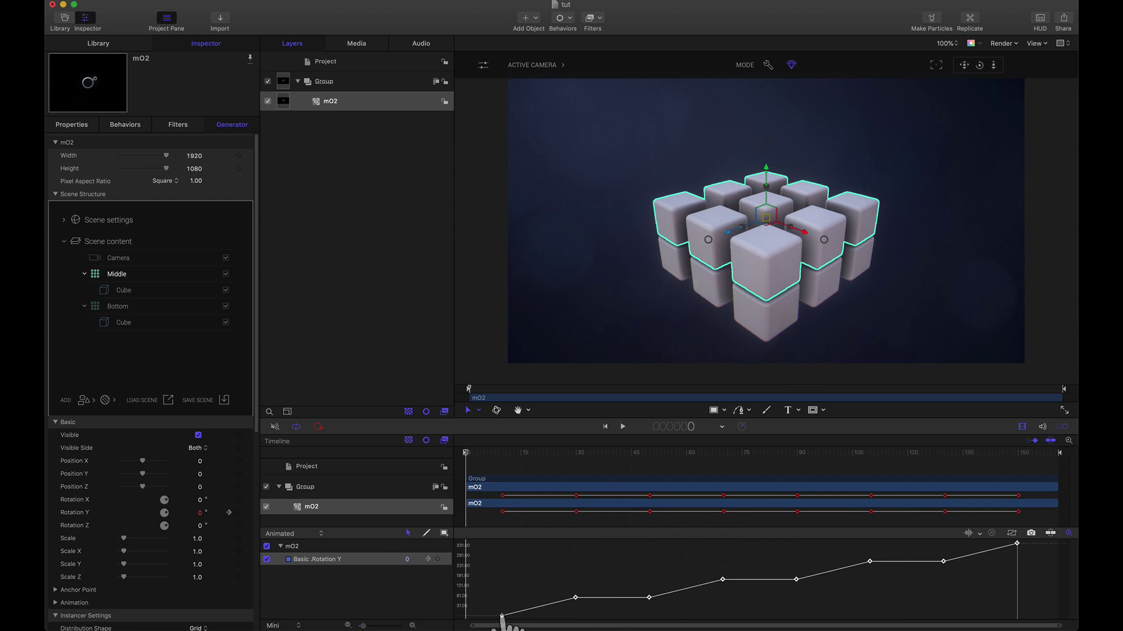
left_click_drag(501, 615, 520, 615)
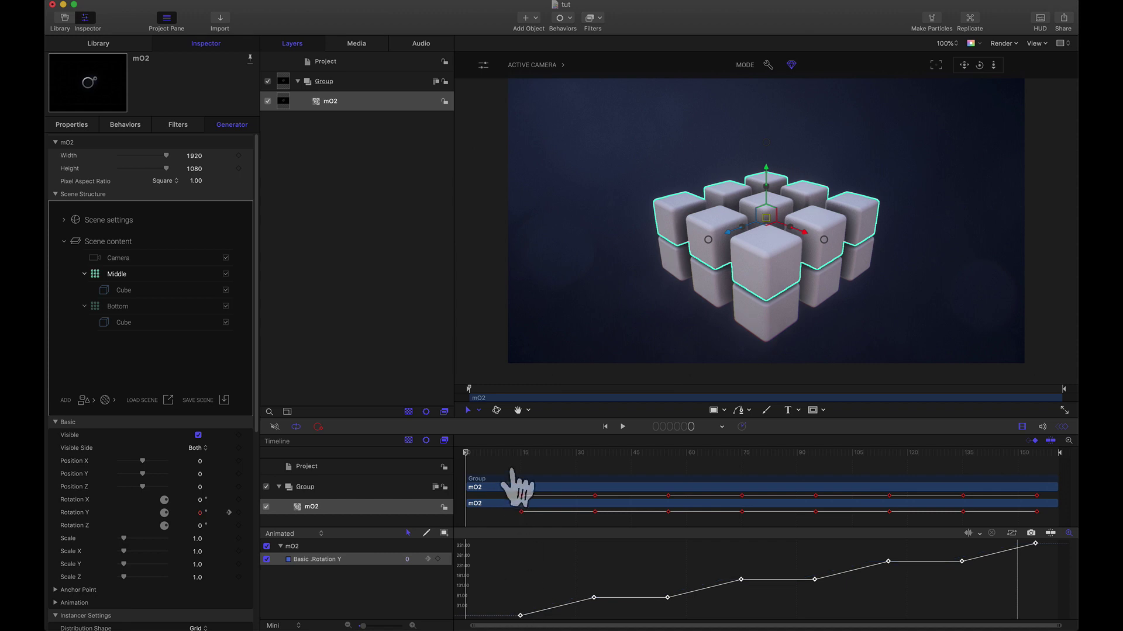
left_click(229, 513)
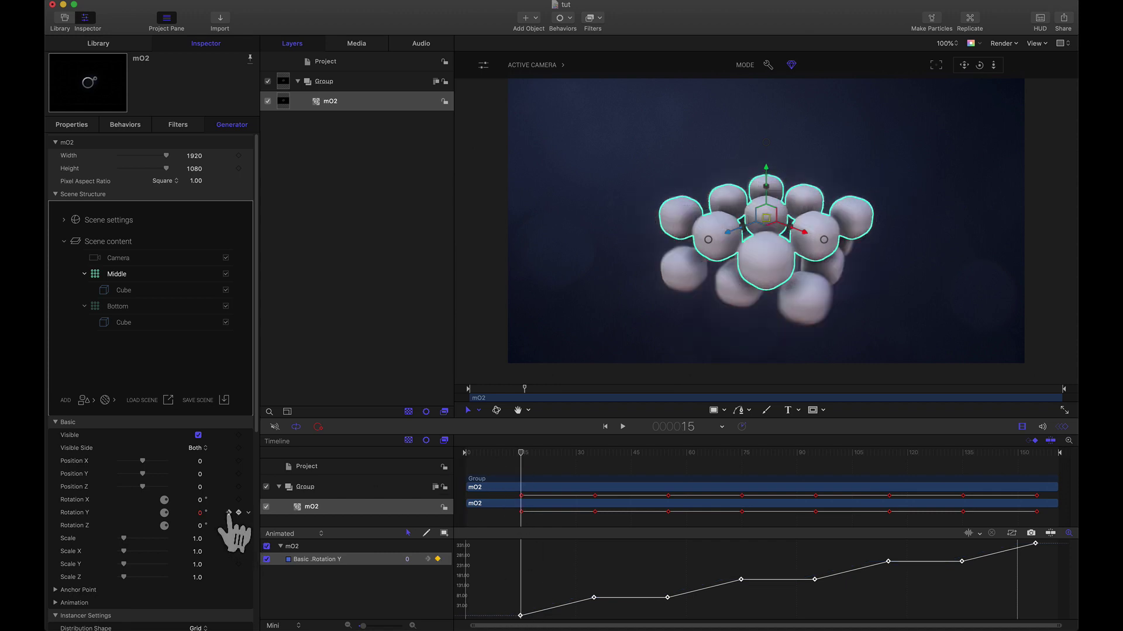
left_click(229, 512)
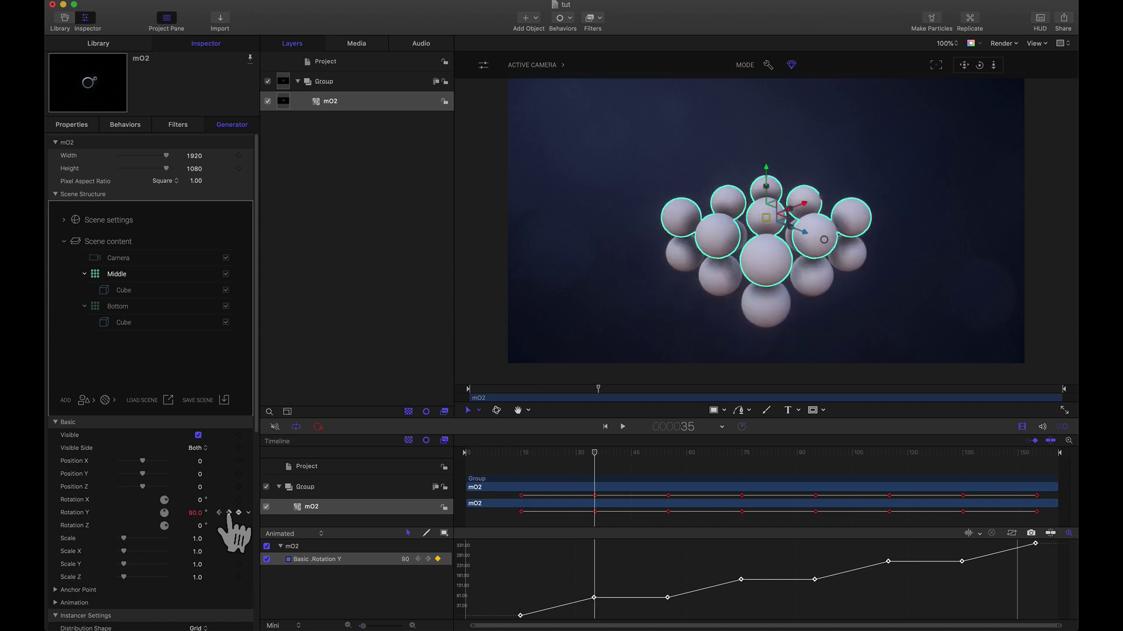
- Step through the Middle instancer's remaining Rotation Y keyframes up to frame 115 to check their timing
left_click(229, 513)
left_click(229, 513)
left_click(229, 513)
left_click(228, 513)
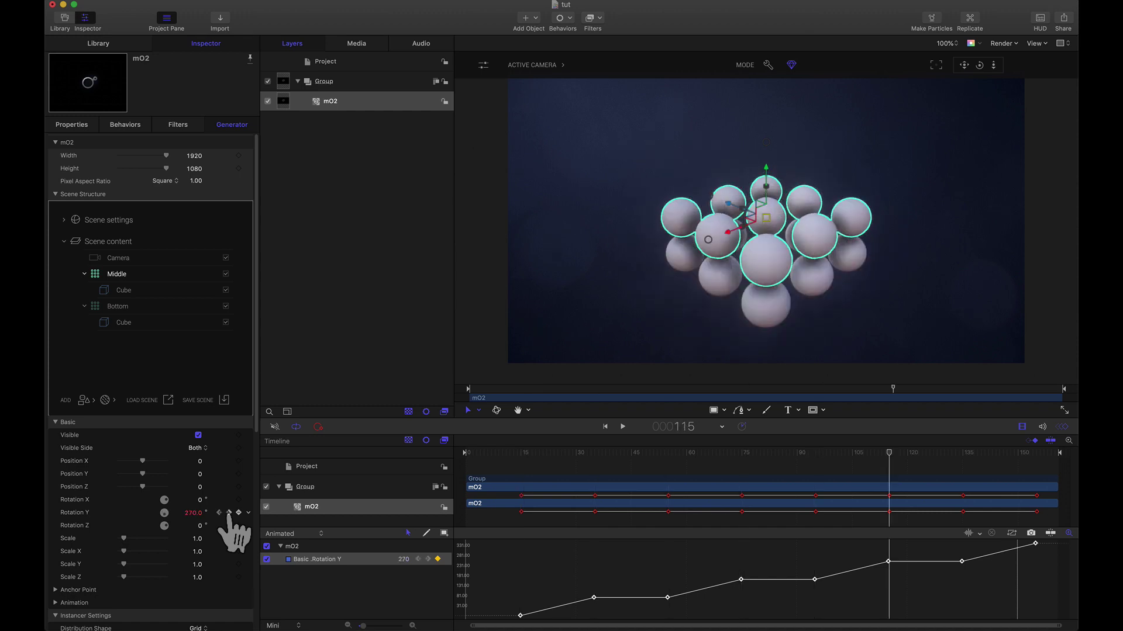
- Shift all Rounding Radius keyframes of the Middle instancer's cube 5 frames later, starting at frame 5
left_click(123, 290)
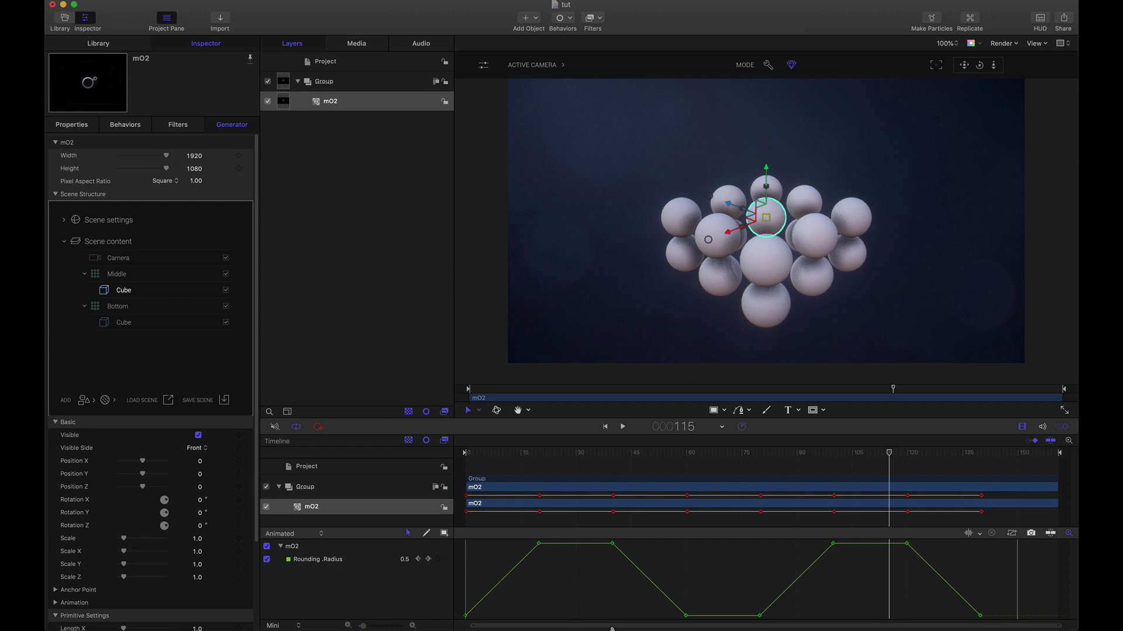
left_click(567, 593)
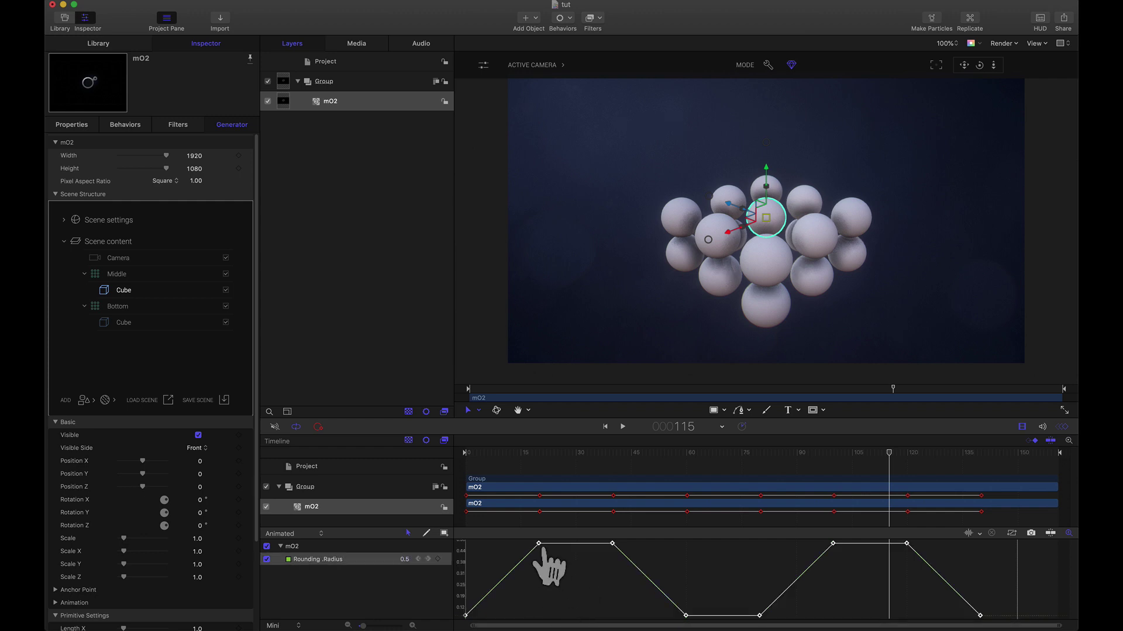
left_click(471, 454)
left_click_drag(471, 454, 465, 454)
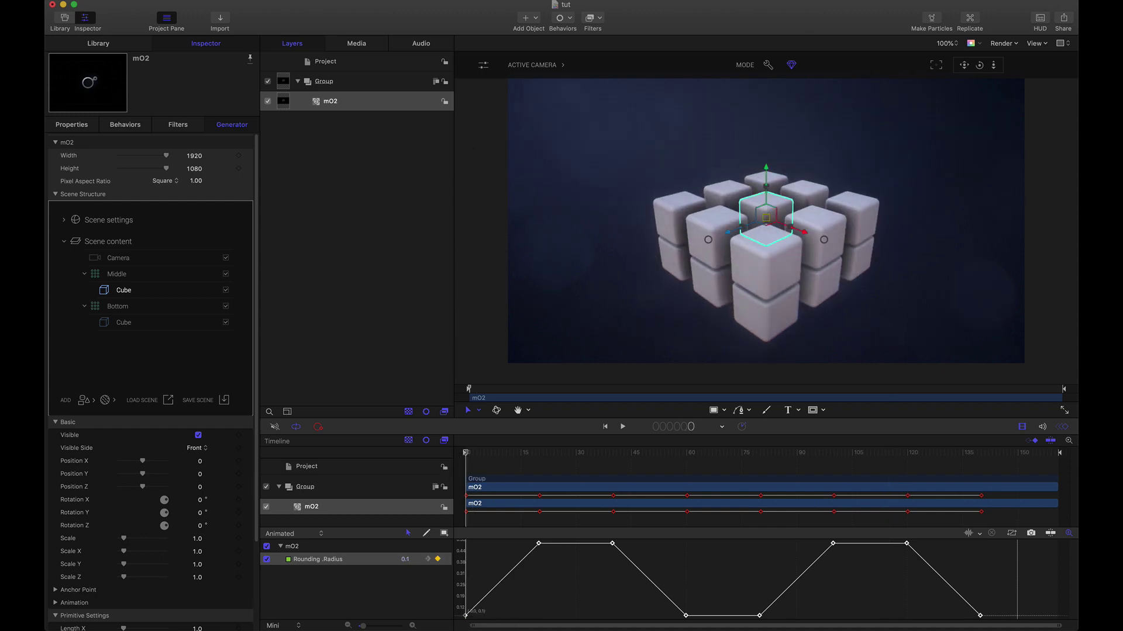
- Step through the Middle cube's Rounding Radius keyframes from frame 5, and scrub the timeline to preview both layers
scroll(56, 614, "down", 5)
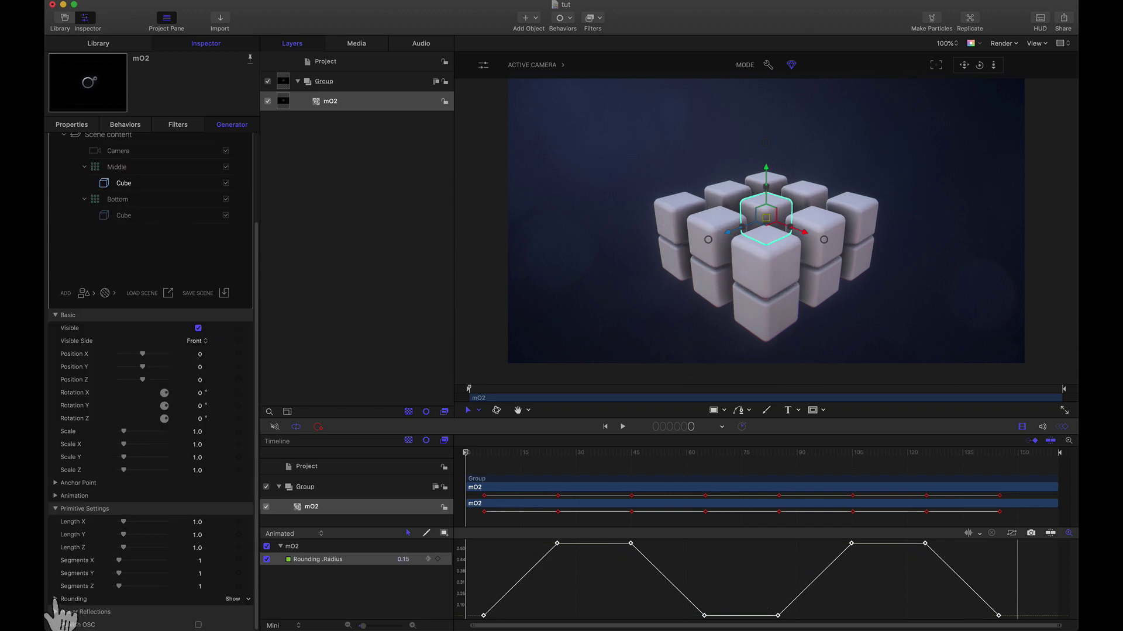
left_click(56, 599)
scroll(126, 606, "down", 2)
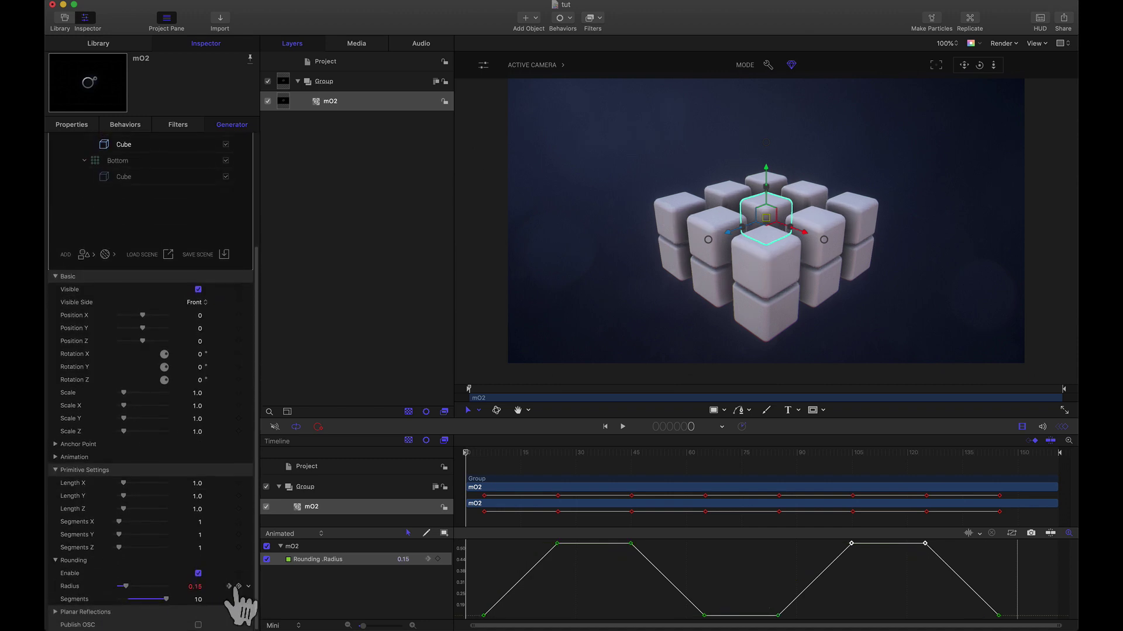
key("Right")
key("Right")
key("Right")
key("Right")
key("Right")
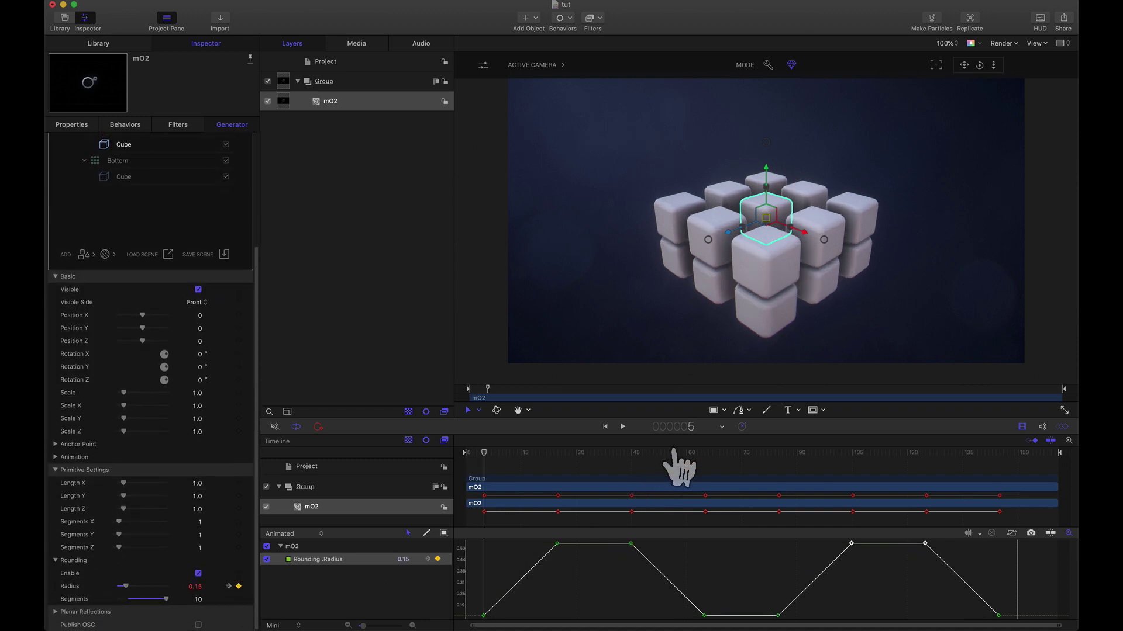
left_click(229, 586)
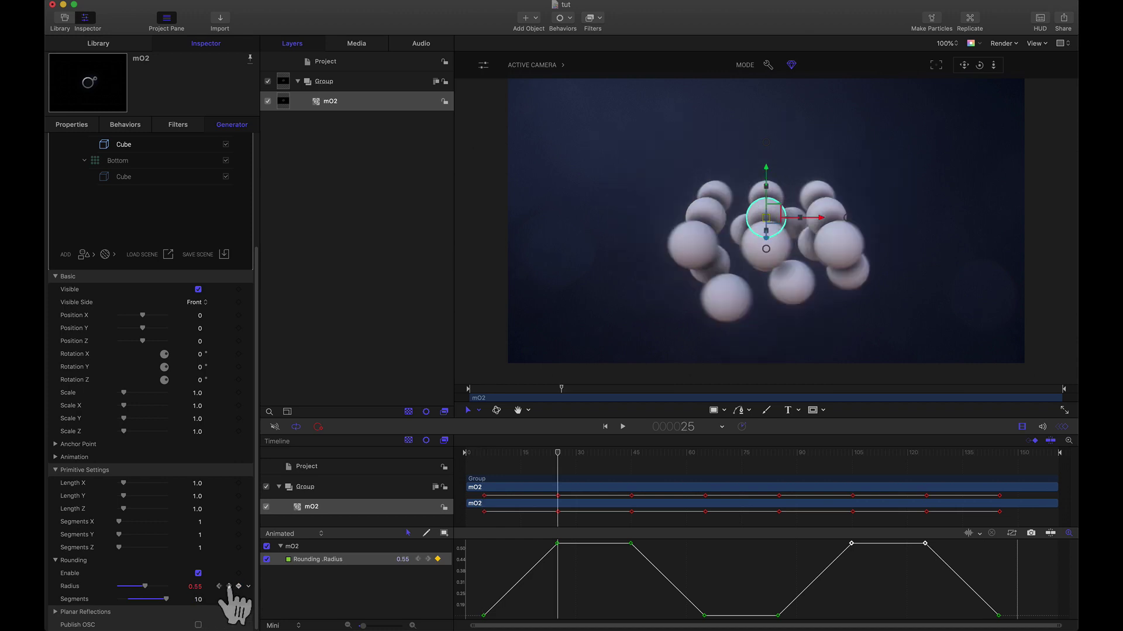
left_click(229, 586)
left_click(228, 586)
left_click(229, 586)
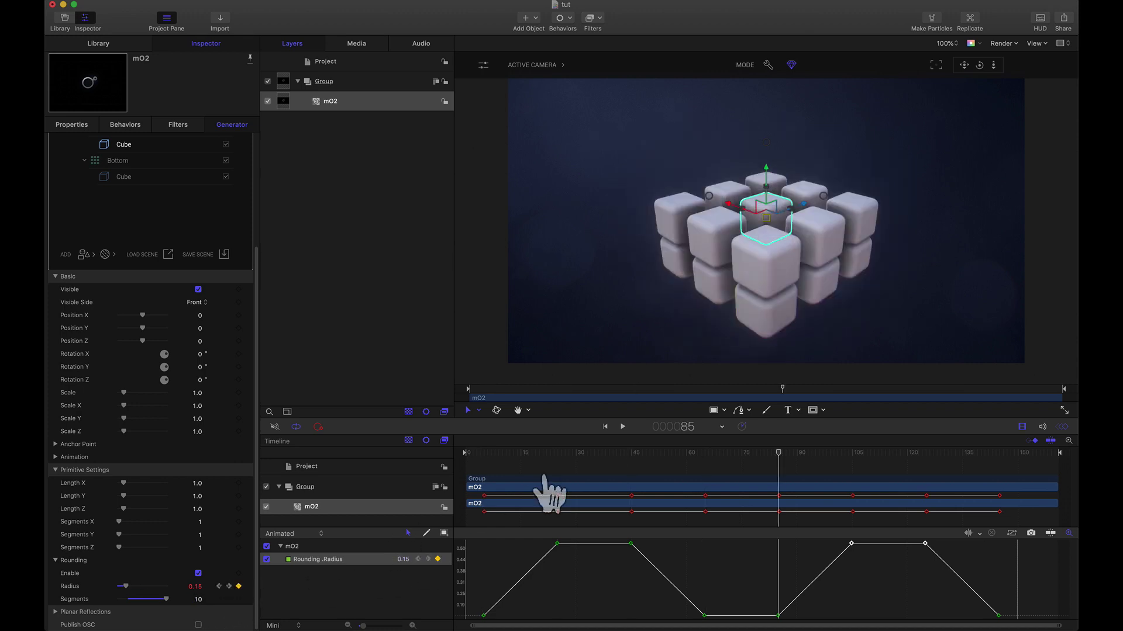
left_click(475, 454)
left_click_drag(476, 467, 761, 489)
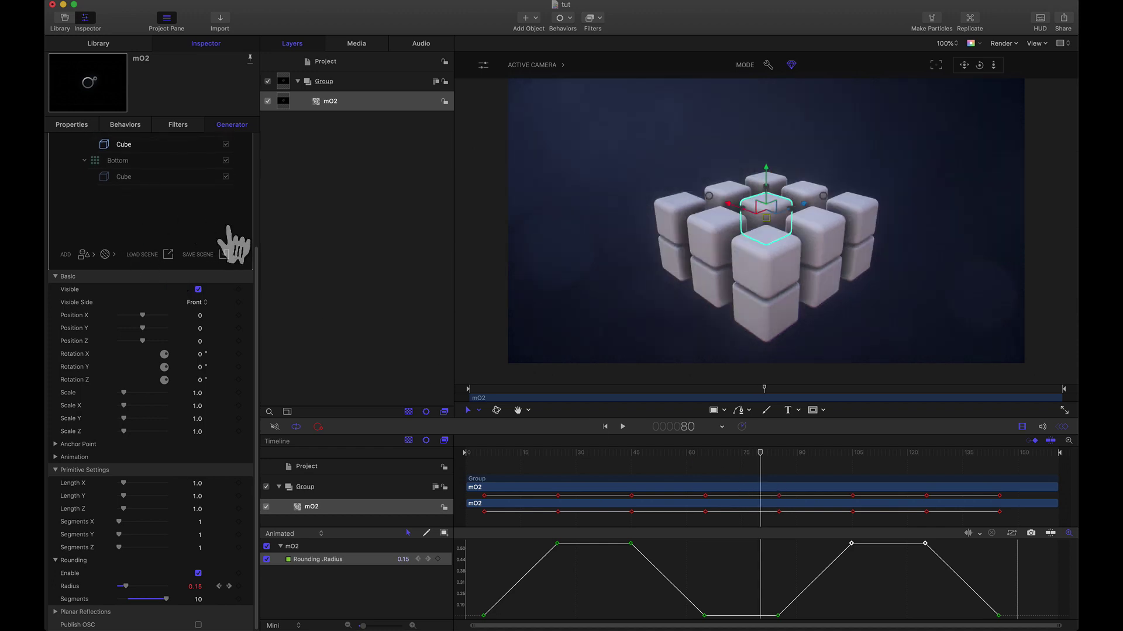
- Duplicate the Middle instancer and rename the copy Top
scroll(260, 238, "up", 5)
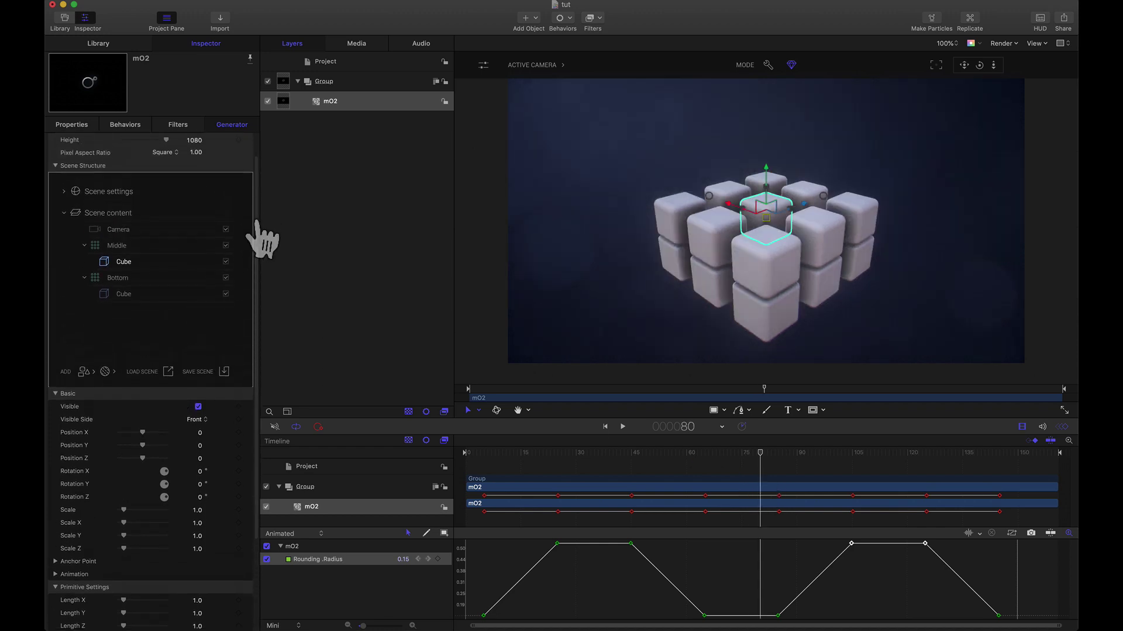
right_click(114, 269)
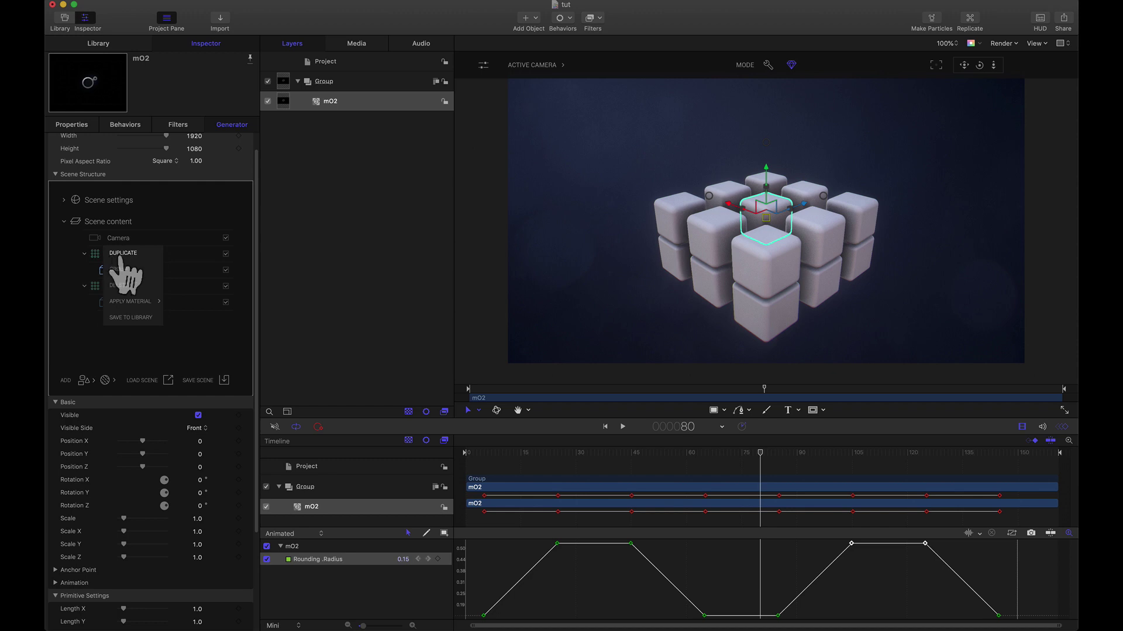
left_click(117, 253)
double_click(114, 255)
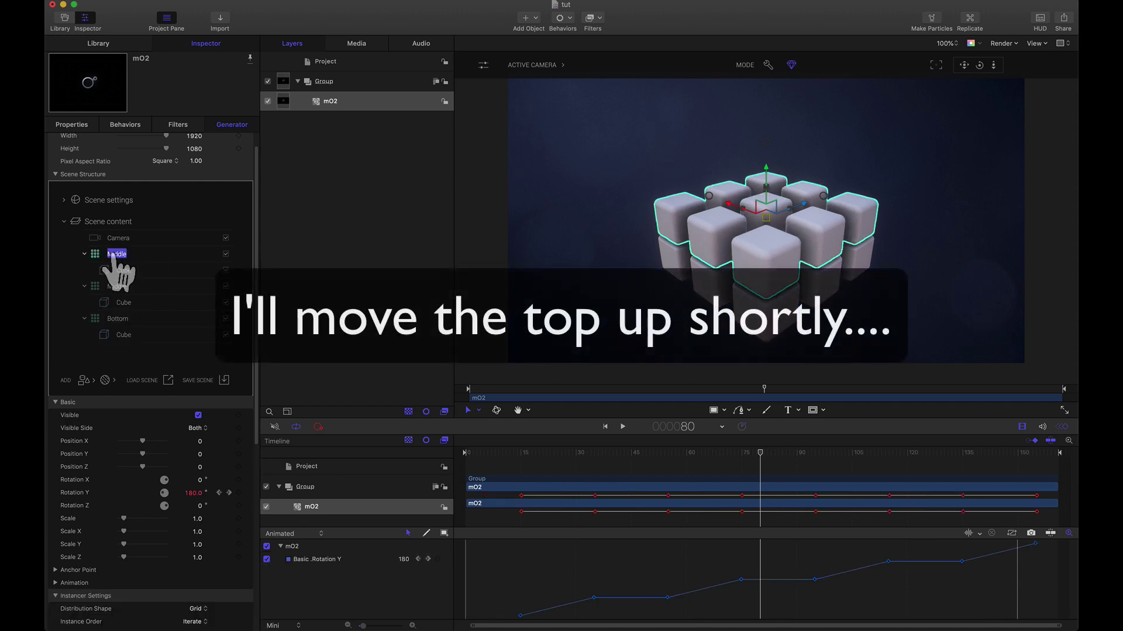
type("Top")
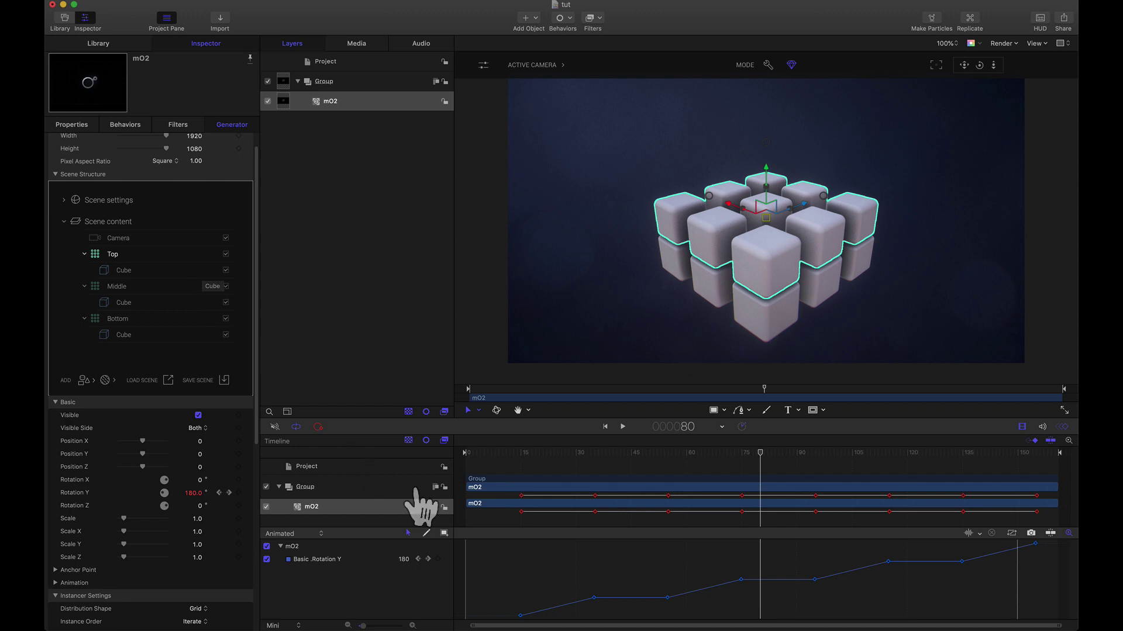
- Shift all of the Top instancer's Rotation Y keyframes 5 frames later, starting at frame 20
left_click(603, 597)
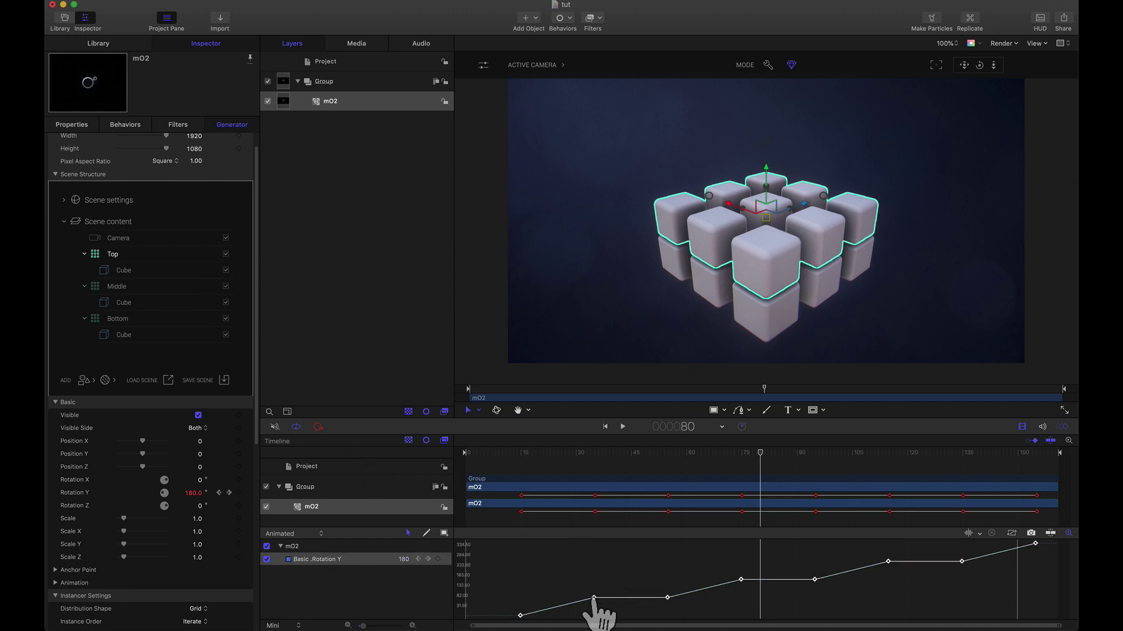
left_click(520, 615)
left_click_drag(521, 615, 538, 615)
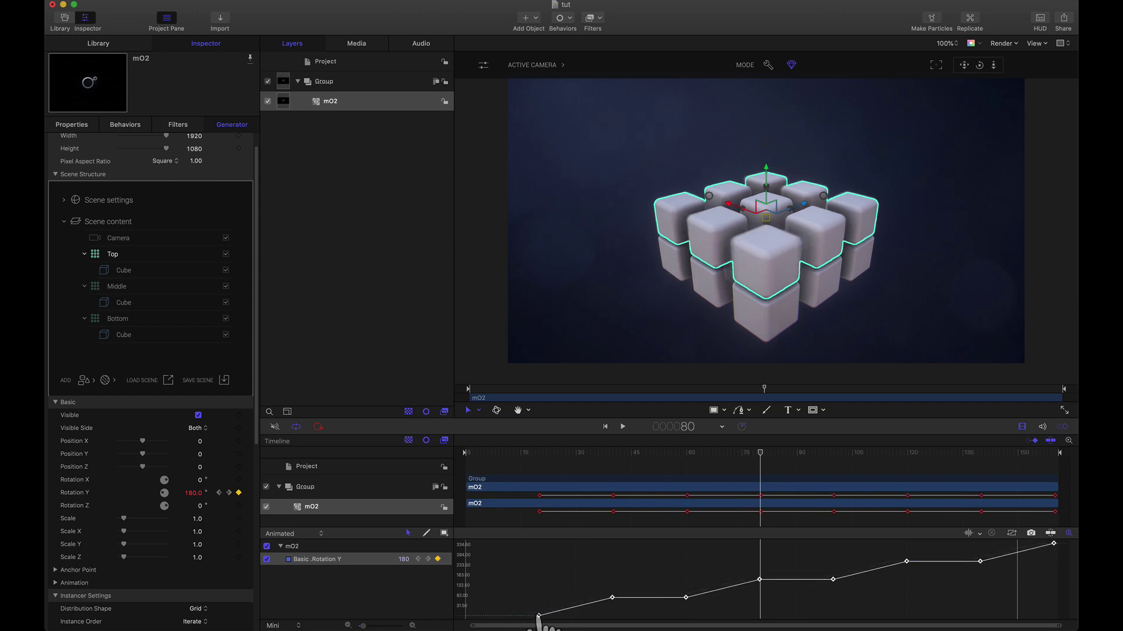
- Shift all Rounding Radius keyframes of the Top instancer's cube 5 frames later, and check the first one at frame 10
left_click(124, 270)
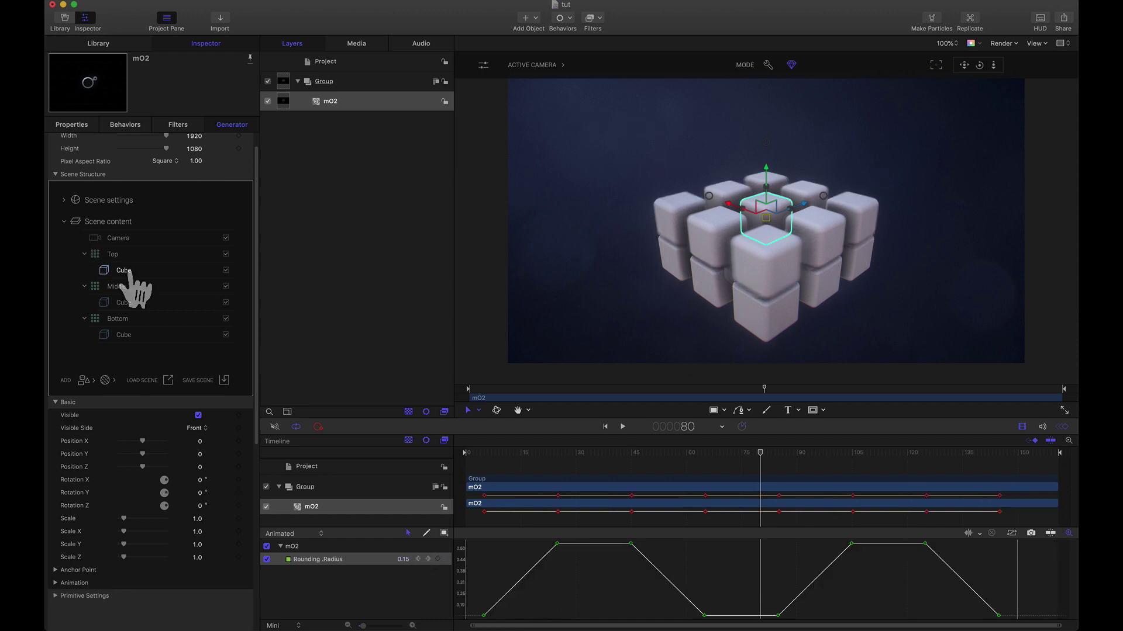
left_click(588, 596)
key("super+a")
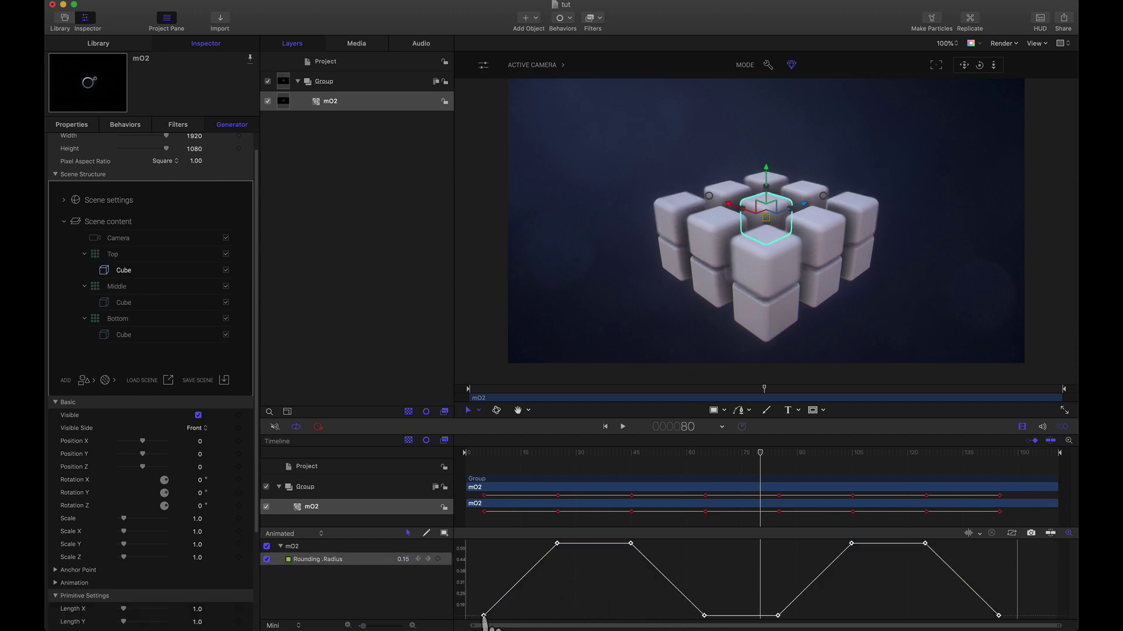
left_click_drag(485, 616, 502, 616)
left_click(499, 454)
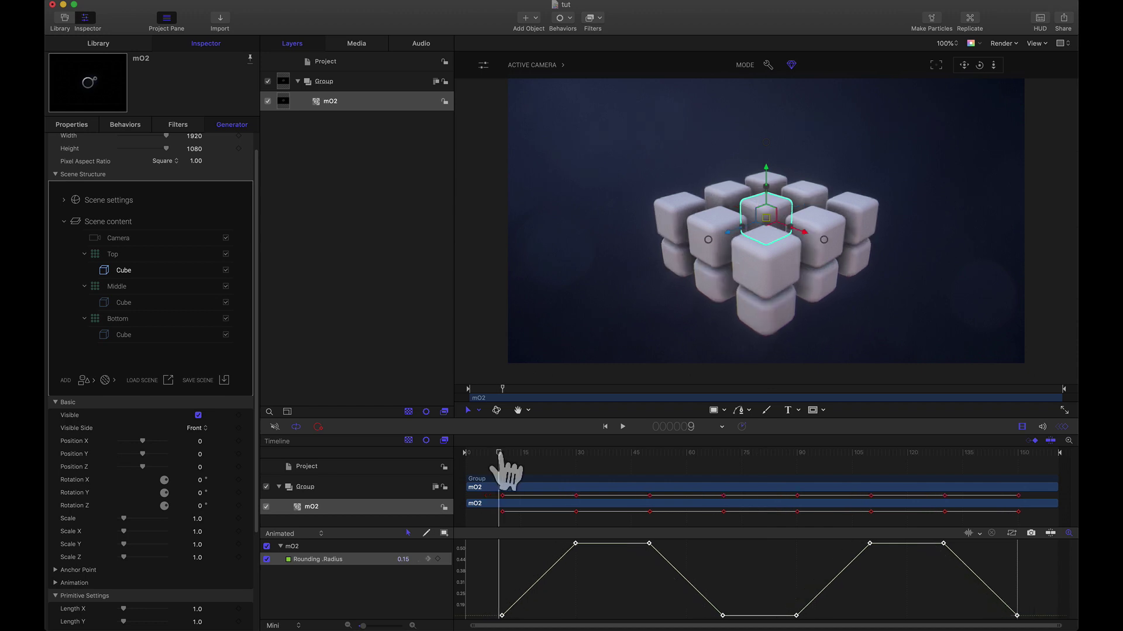
left_click_drag(498, 454, 502, 454)
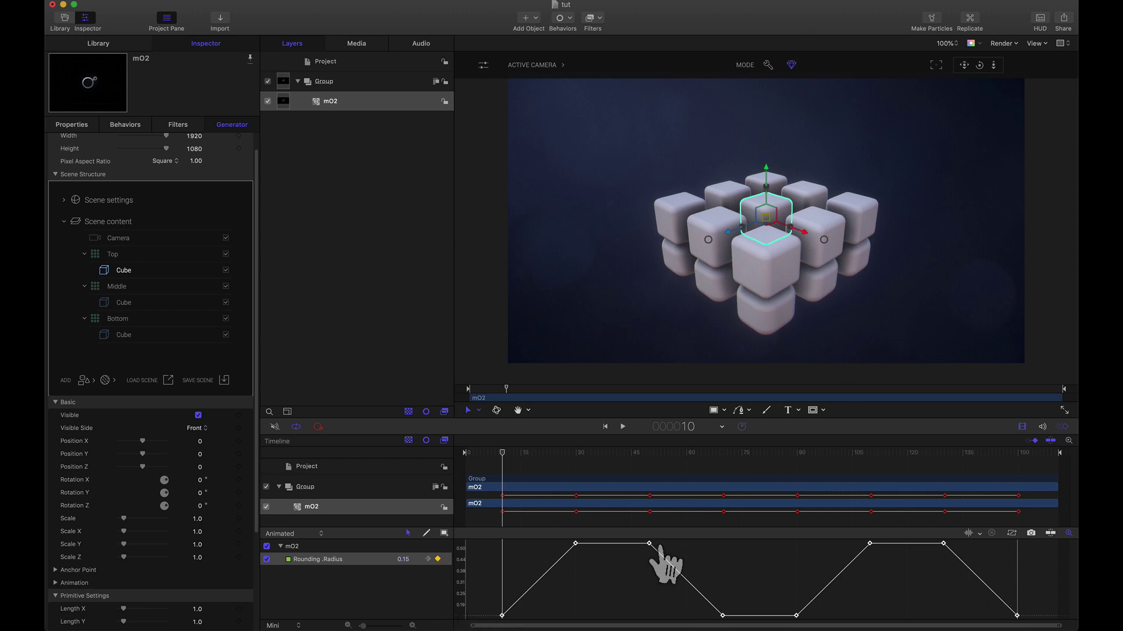
- Set the Top instancer's Position Y to 1 and scrub the timeline to preview the three stacked layers
left_click(110, 255)
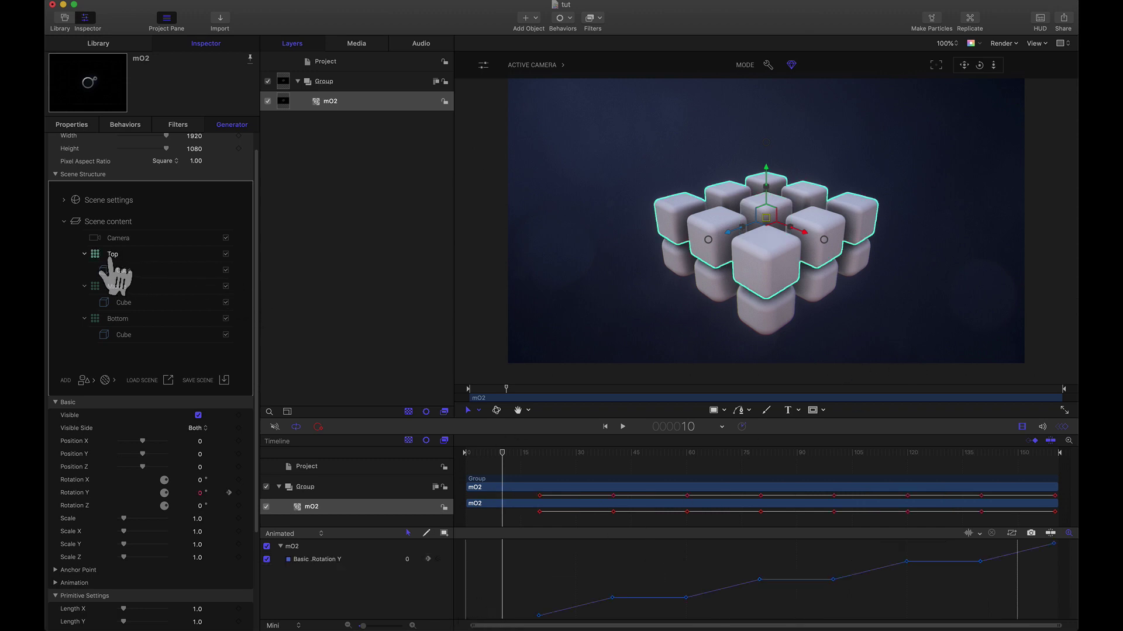
left_click(200, 456)
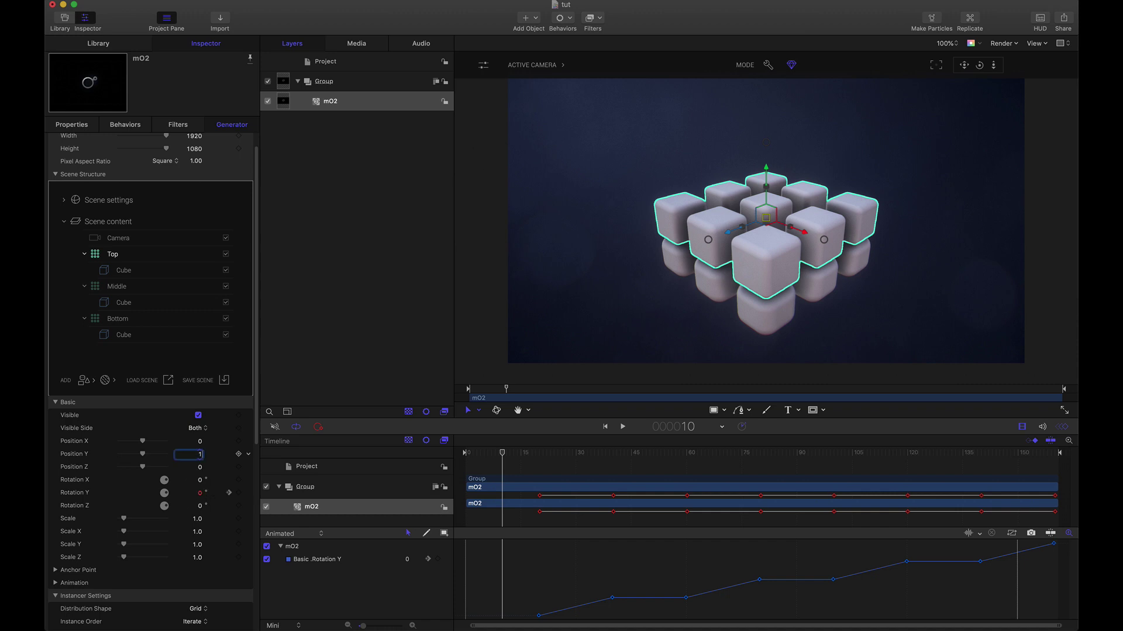
type("1")
key("Return")
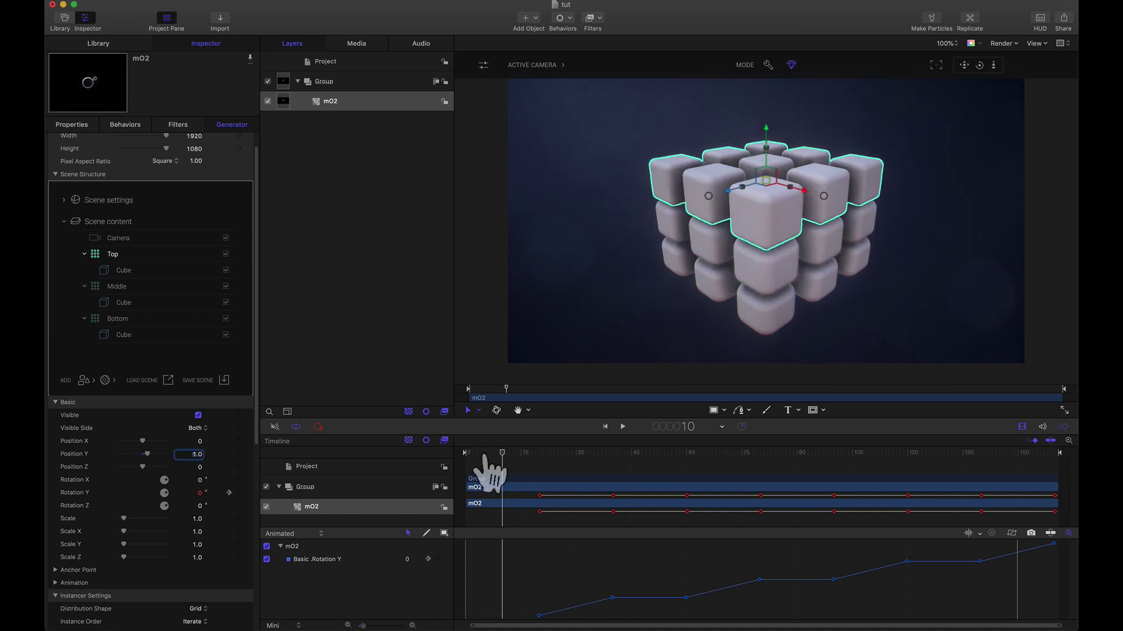
left_click_drag(488, 462, 658, 500)
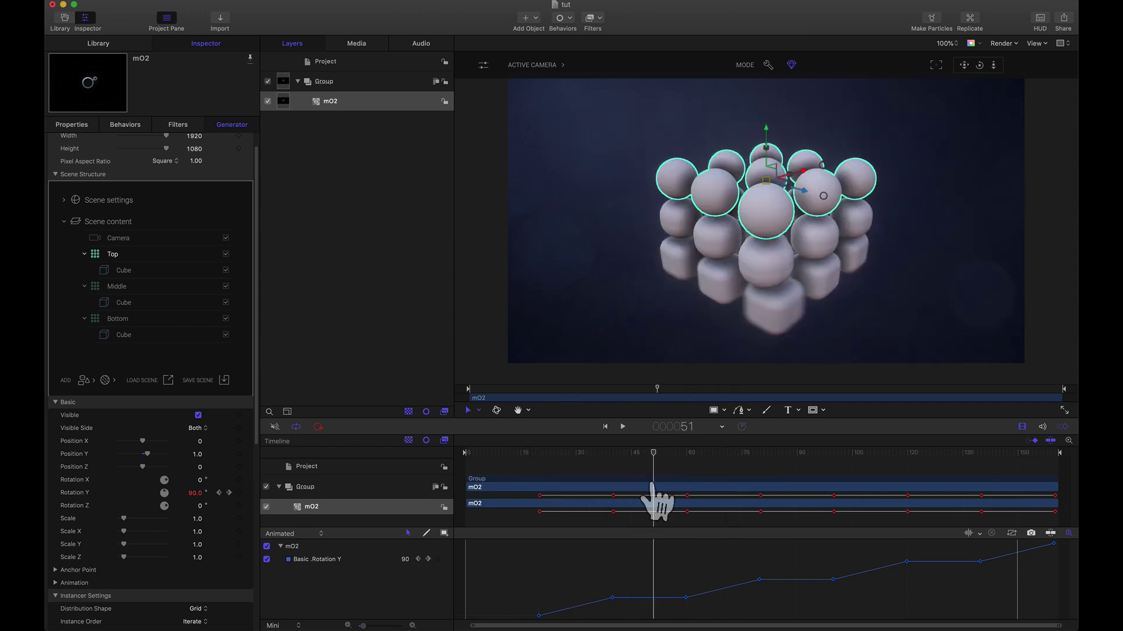